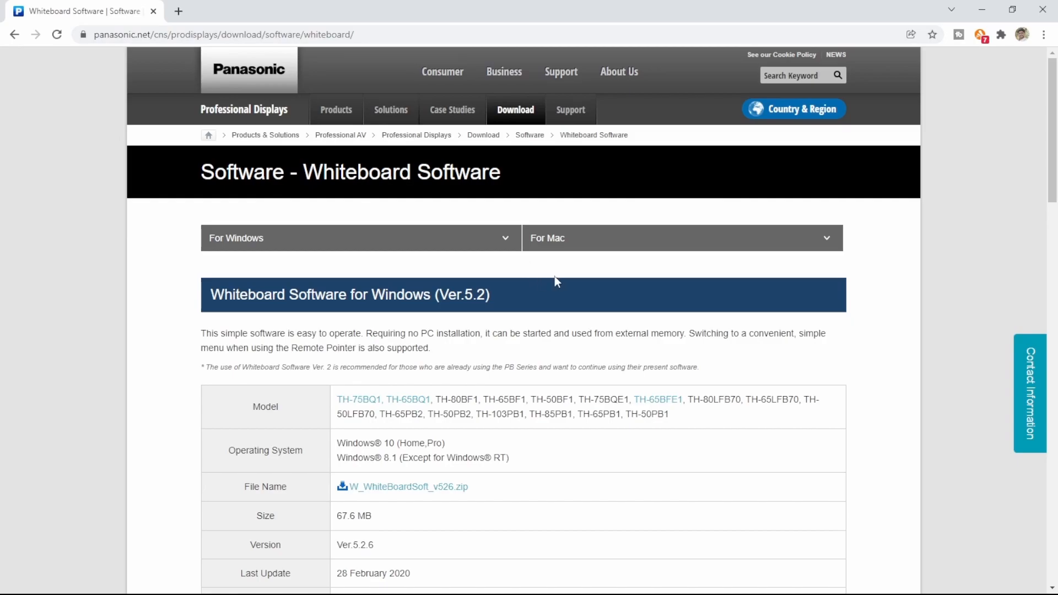
- Run WhiteBoard.exe from the downloaded W_WhiteBoardSoft_v526.zip archive in the Downloads folder and dismiss the USB device warning
{"action": "scroll", "coordinate": [700, 348], "scroll_direction": "down", "scroll_amount": 1}
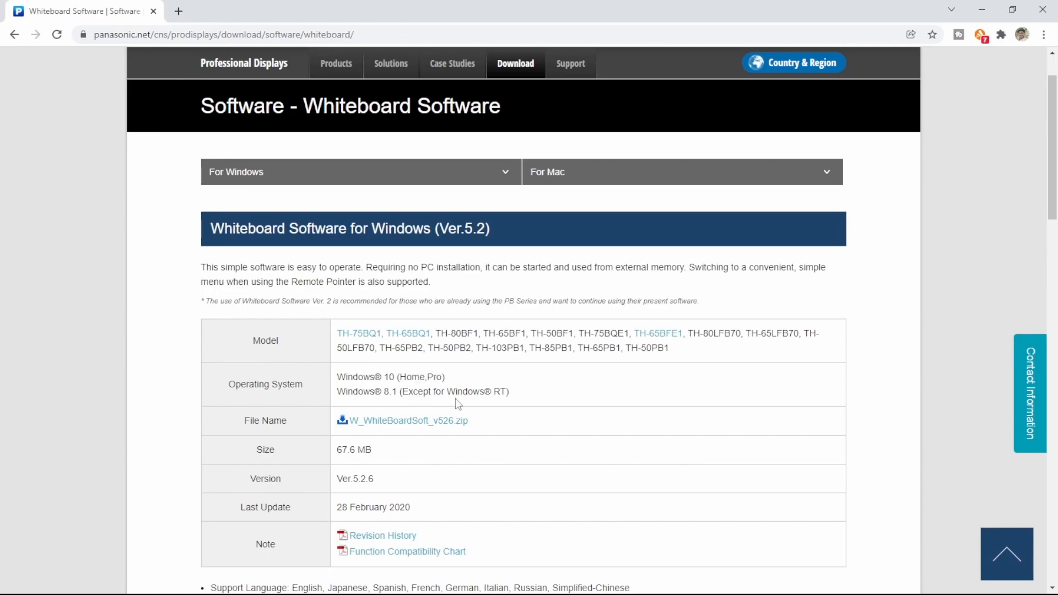
{"action": "scroll", "coordinate": [528, 405], "scroll_direction": "down", "scroll_amount": 1}
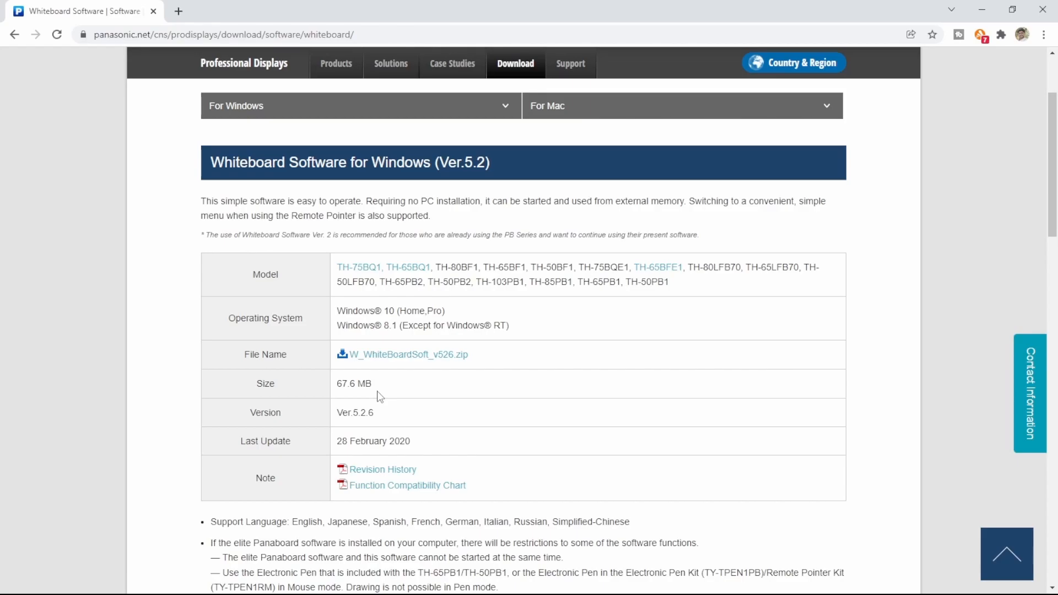
{"action": "scroll", "coordinate": [380, 397], "scroll_direction": "down", "scroll_amount": 1}
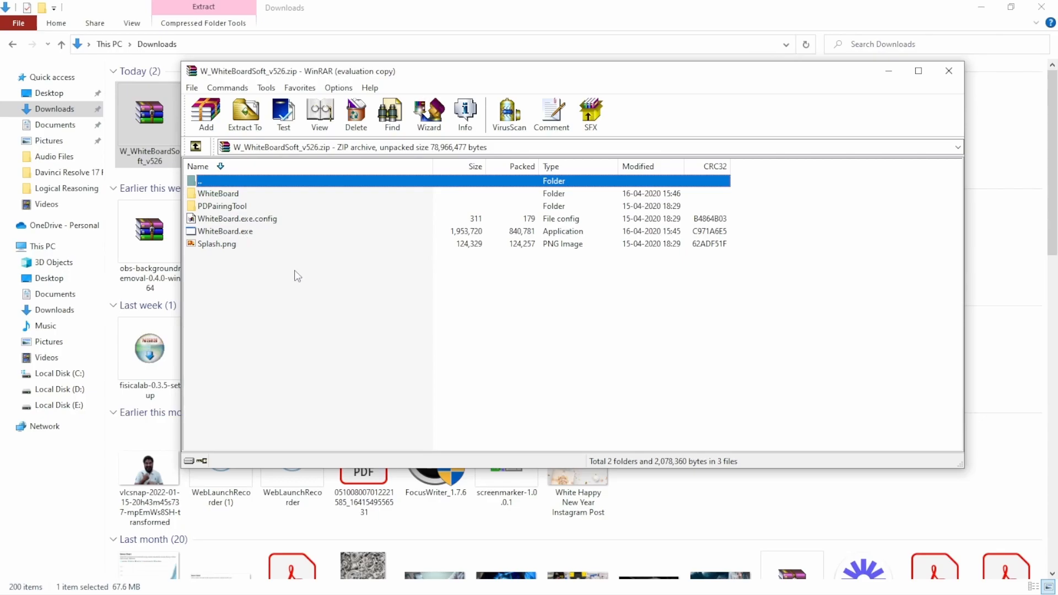
{"action": "double_click", "coordinate": [254, 231]}
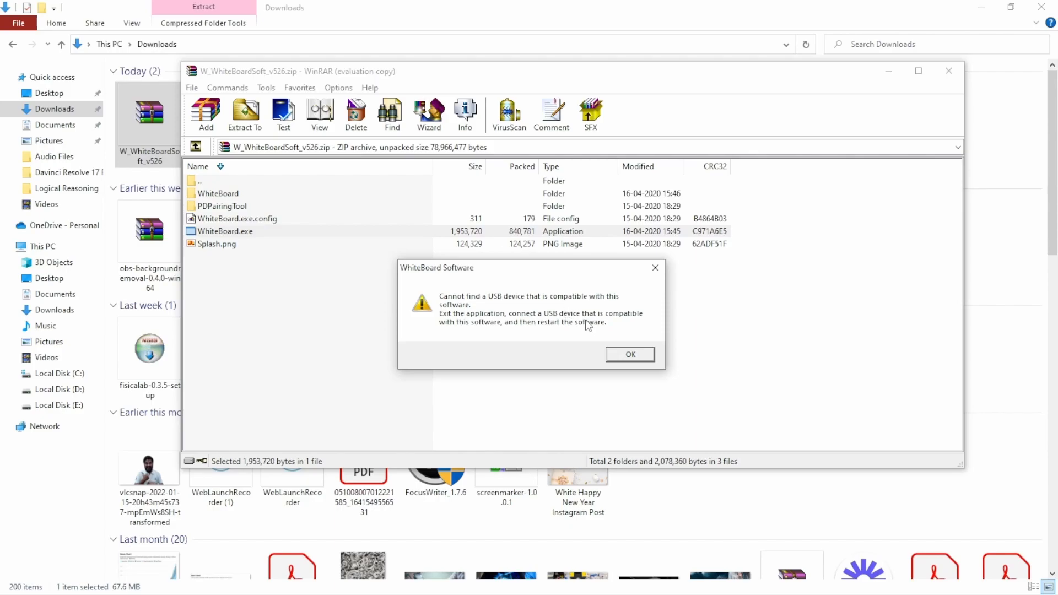
{"action": "left_click", "coordinate": [630, 354]}
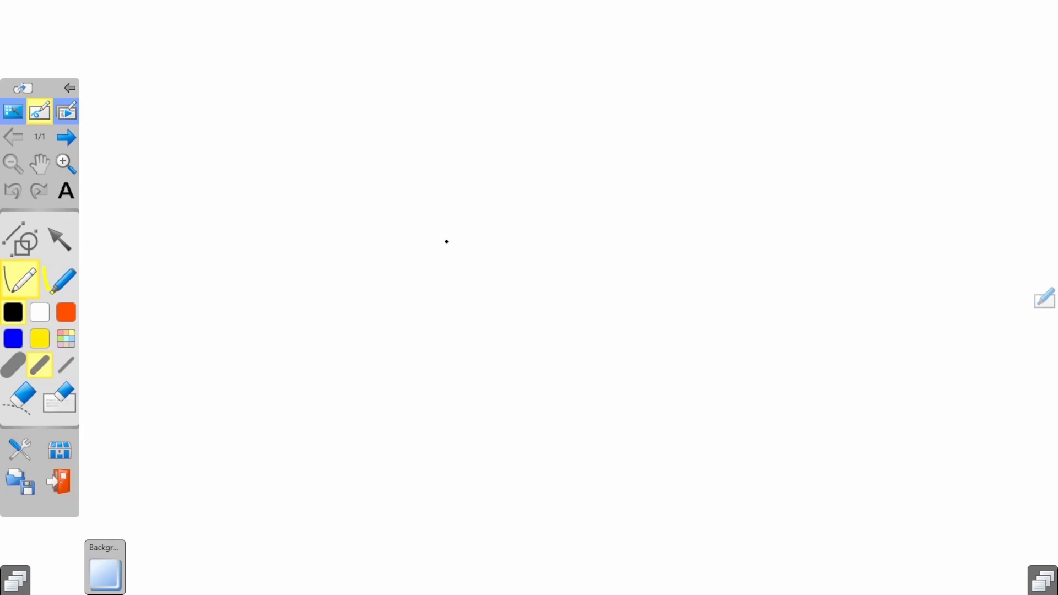
- Draw a long horizontal black line across the upper part of the page and a circle crossing its middle
{"action": "left_click", "coordinate": [20, 240]}
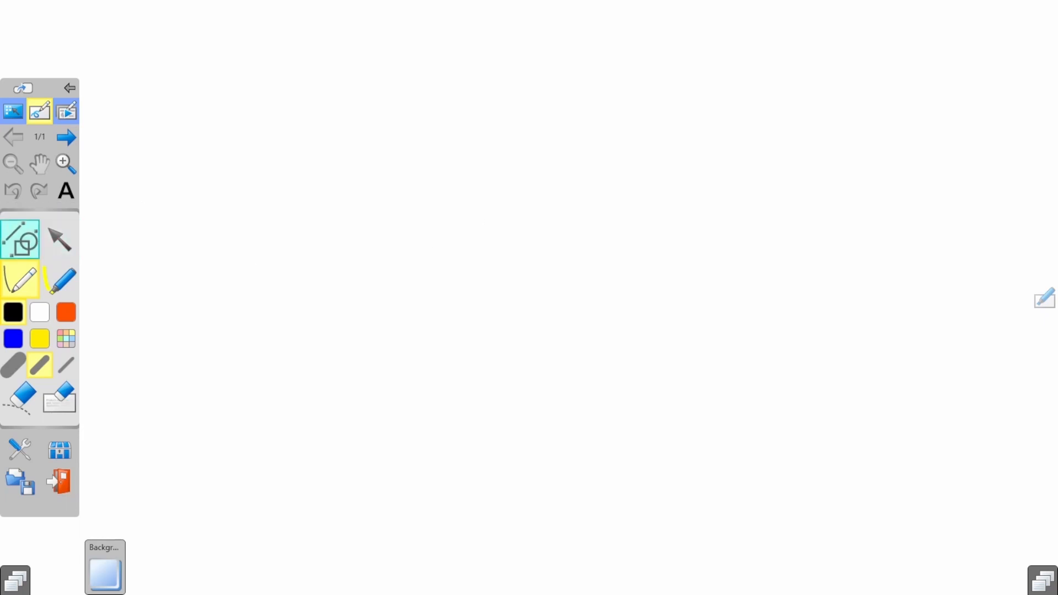
{"action": "left_click", "coordinate": [19, 239]}
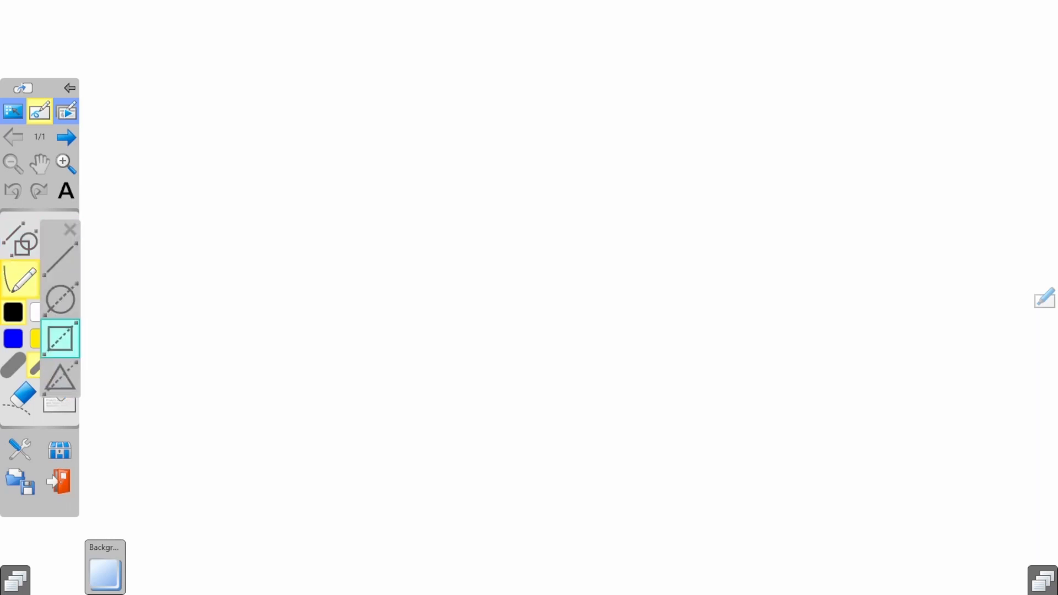
{"action": "left_click", "coordinate": [61, 255]}
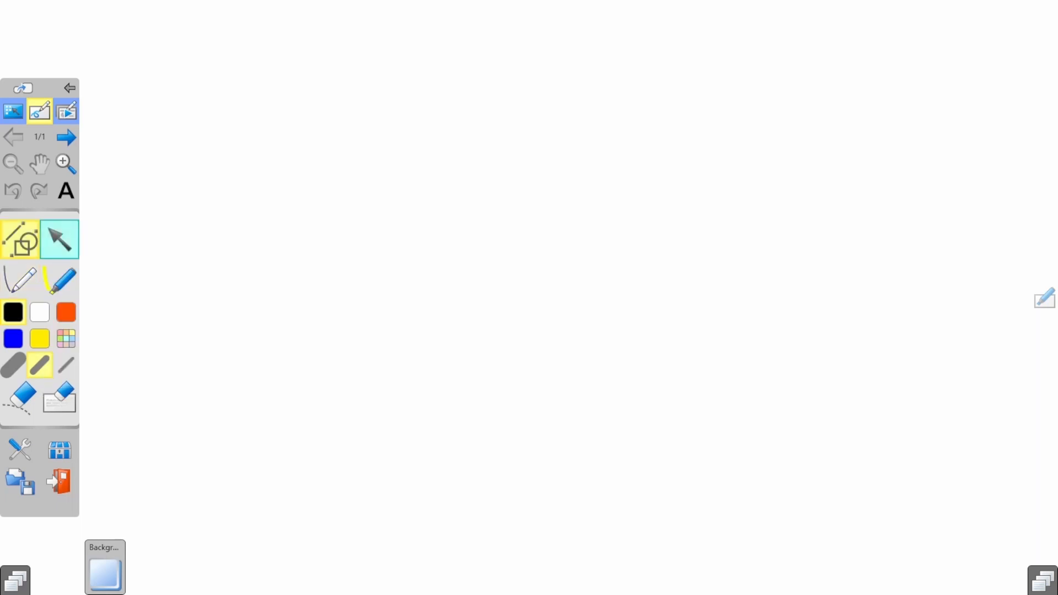
{"action": "left_click_drag", "start_coordinate": [251, 134], "coordinate": [679, 135]}
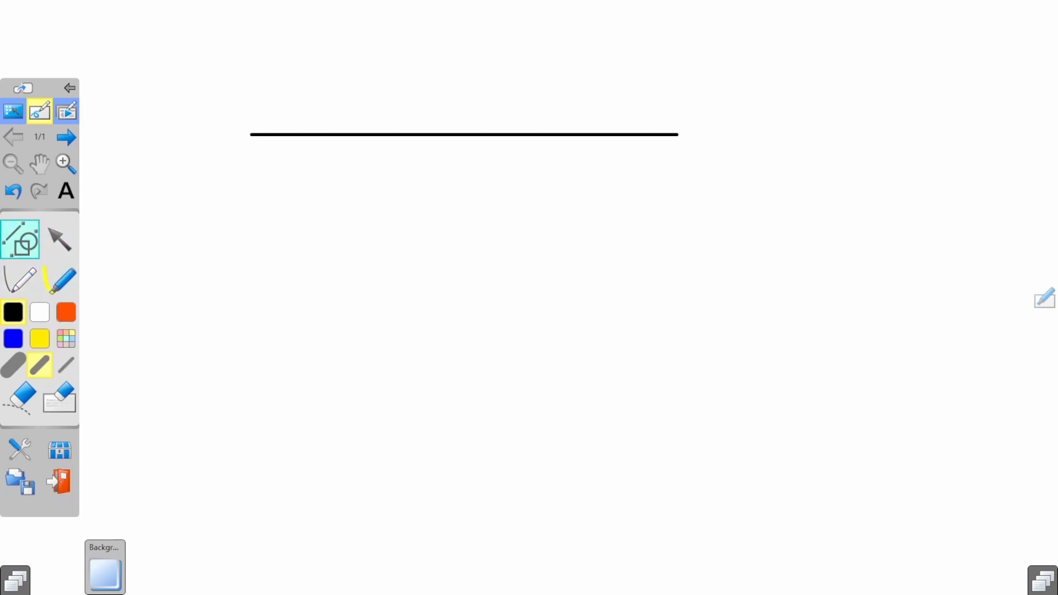
{"action": "left_click_drag", "start_coordinate": [354, 66], "coordinate": [525, 221]}
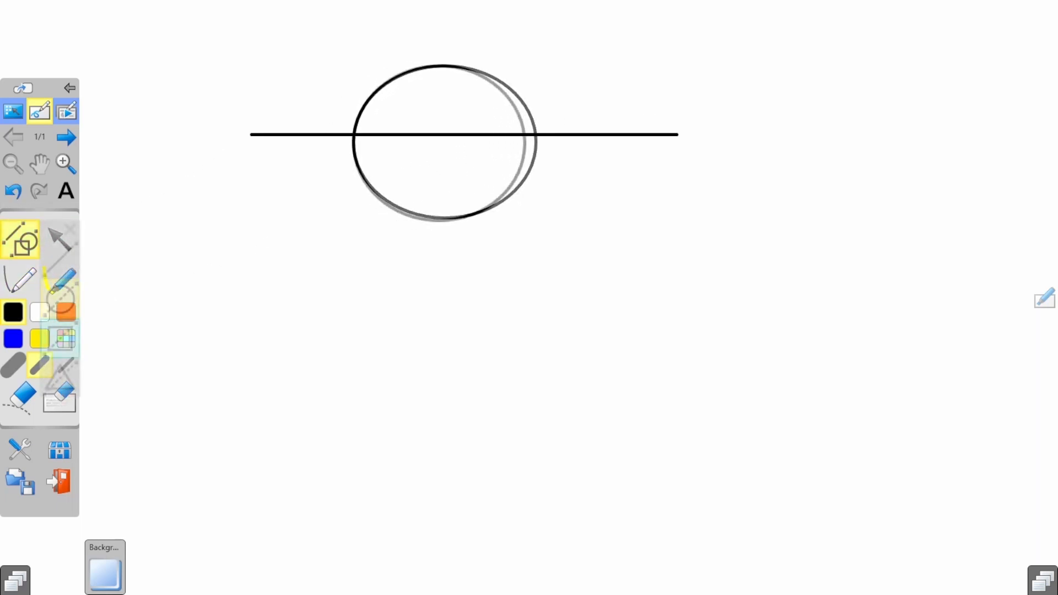
- Draw a rectangle overlapping the circle's lower part and a triangle over the line's right end
{"action": "left_click_drag", "start_coordinate": [402, 164], "coordinate": [604, 271]}
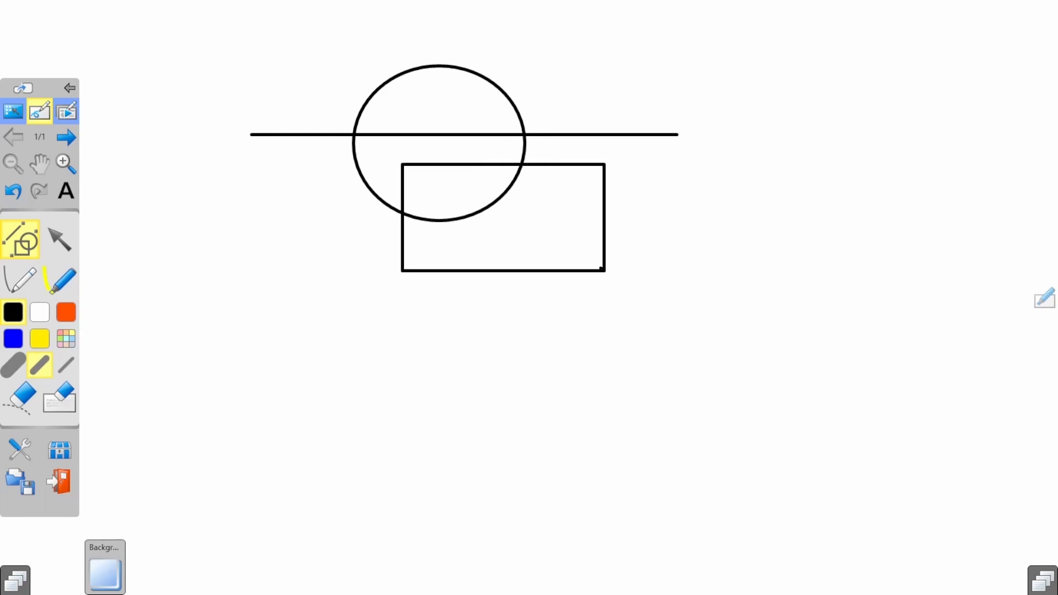
{"action": "left_click", "coordinate": [20, 240]}
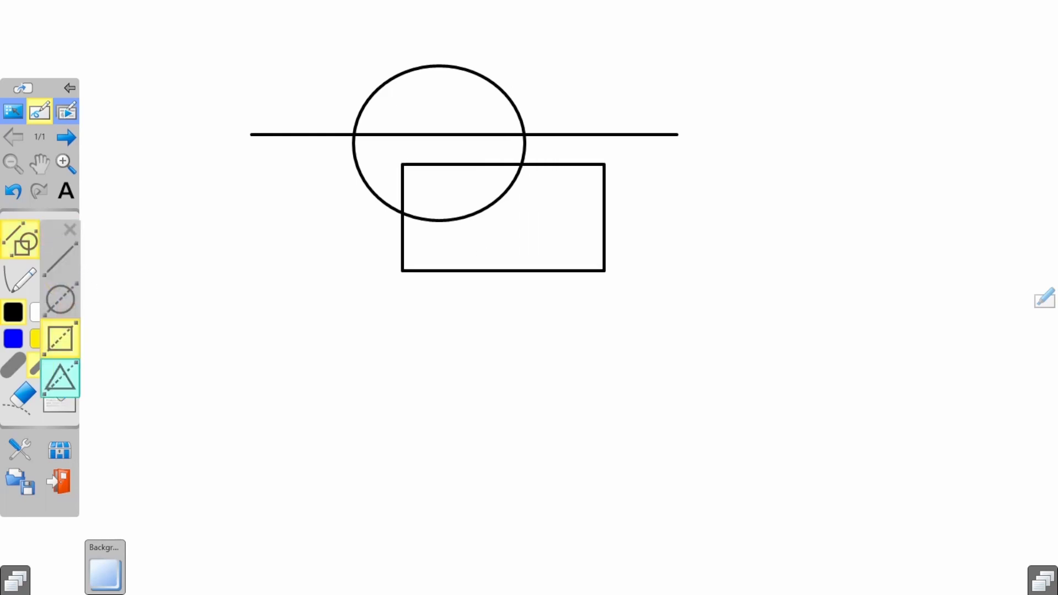
{"action": "left_click", "coordinate": [60, 378]}
{"action": "left_click_drag", "start_coordinate": [585, 75], "coordinate": [738, 189]}
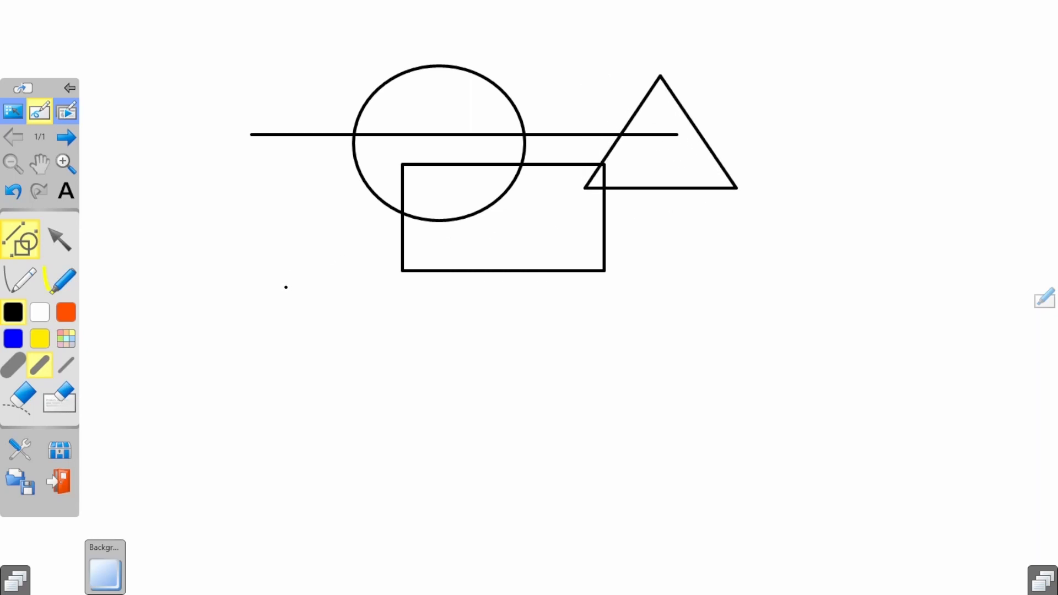
- Select the circle and move it left along the horizontal line
{"action": "left_click", "coordinate": [60, 239]}
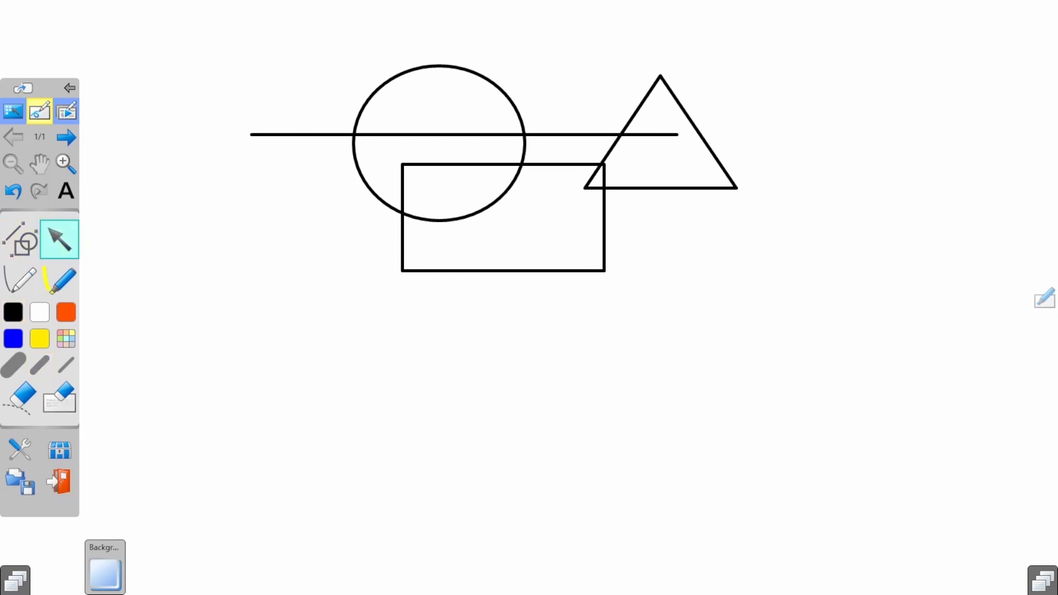
{"action": "left_click", "coordinate": [379, 204]}
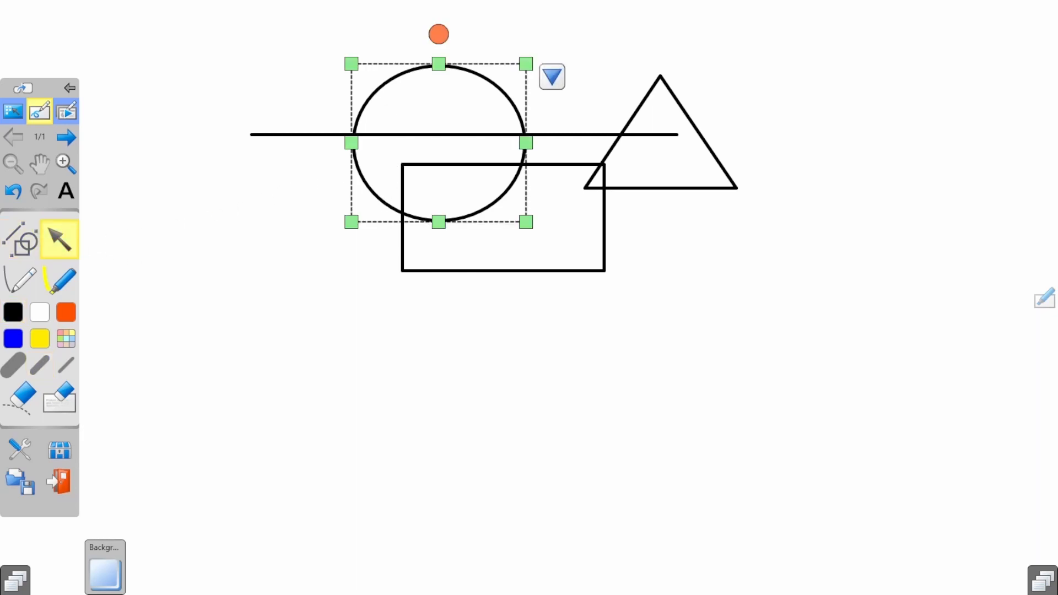
{"action": "left_click_drag", "start_coordinate": [379, 204], "coordinate": [316, 208]}
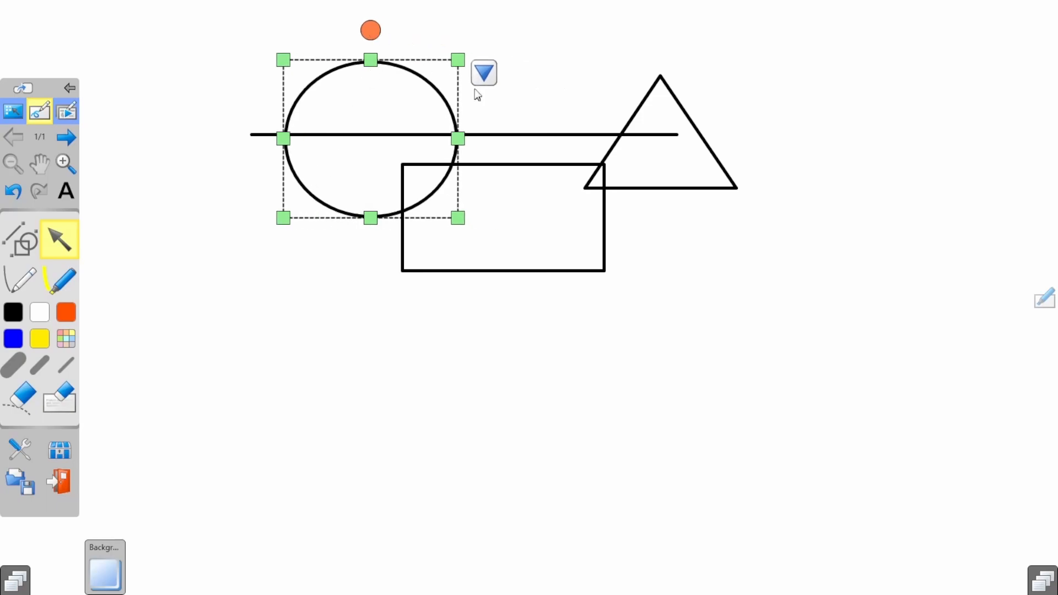
- Rotate the triangle slightly clockwise and move it a little to the left
{"action": "left_click", "coordinate": [696, 187]}
{"action": "left_click_drag", "start_coordinate": [661, 44], "coordinate": [695, 50]}
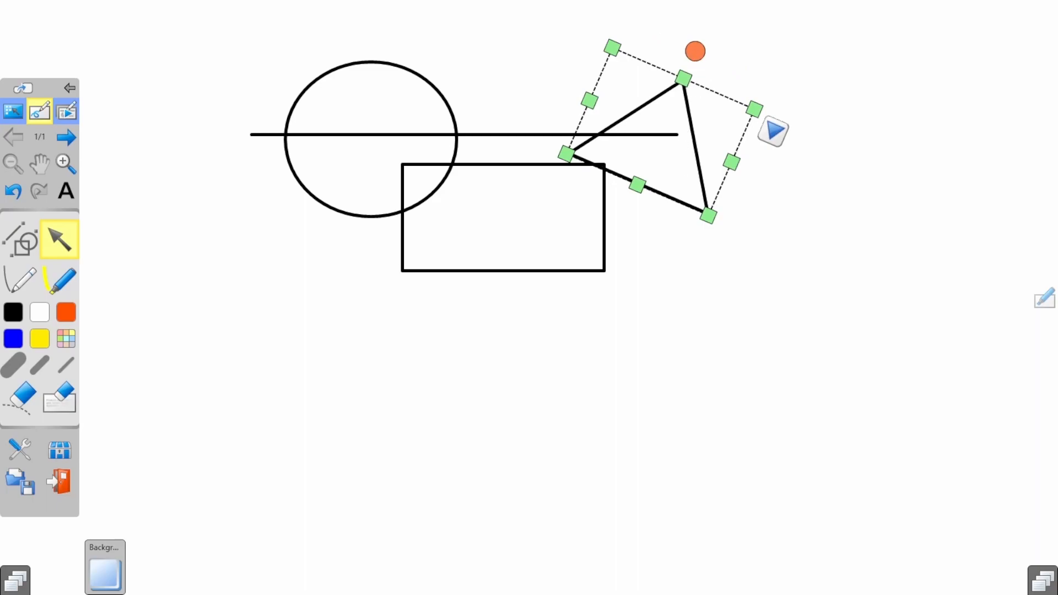
{"action": "left_click_drag", "start_coordinate": [687, 188], "coordinate": [649, 182]}
- Set the triangle's lock option to Unlock, move it slightly up and to the right, and deselect it
{"action": "left_click", "coordinate": [734, 122]}
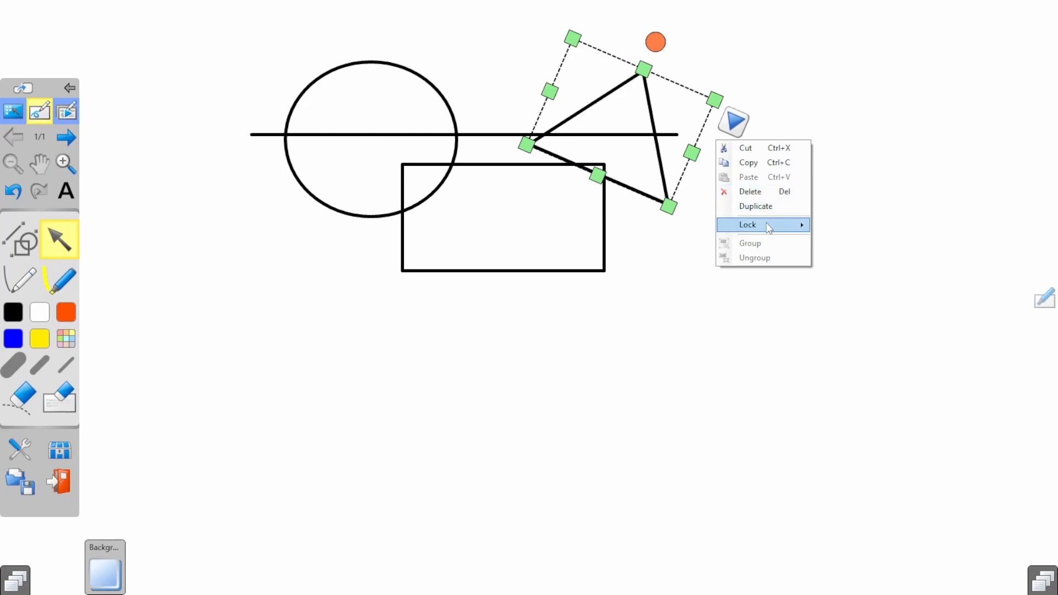
{"action": "mouse_move", "coordinate": [769, 224]}
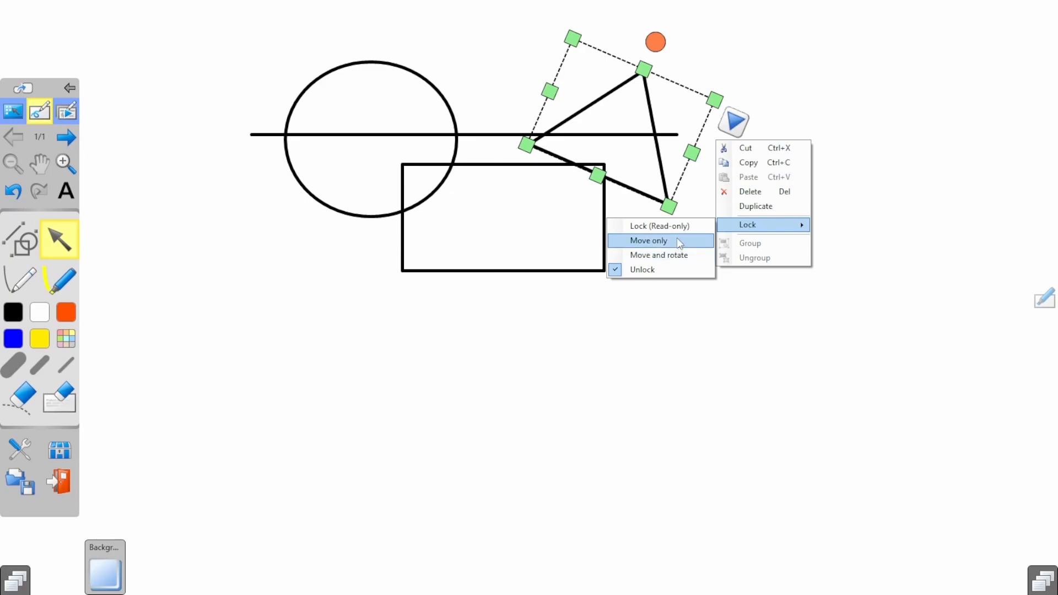
{"action": "left_click", "coordinate": [654, 272]}
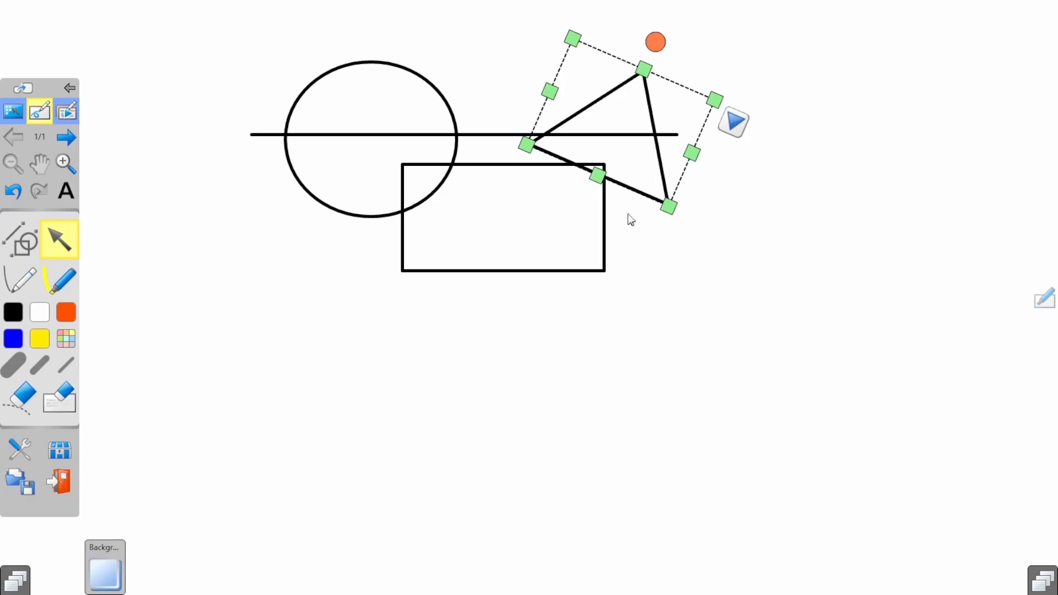
{"action": "left_click_drag", "start_coordinate": [661, 162], "coordinate": [694, 149]}
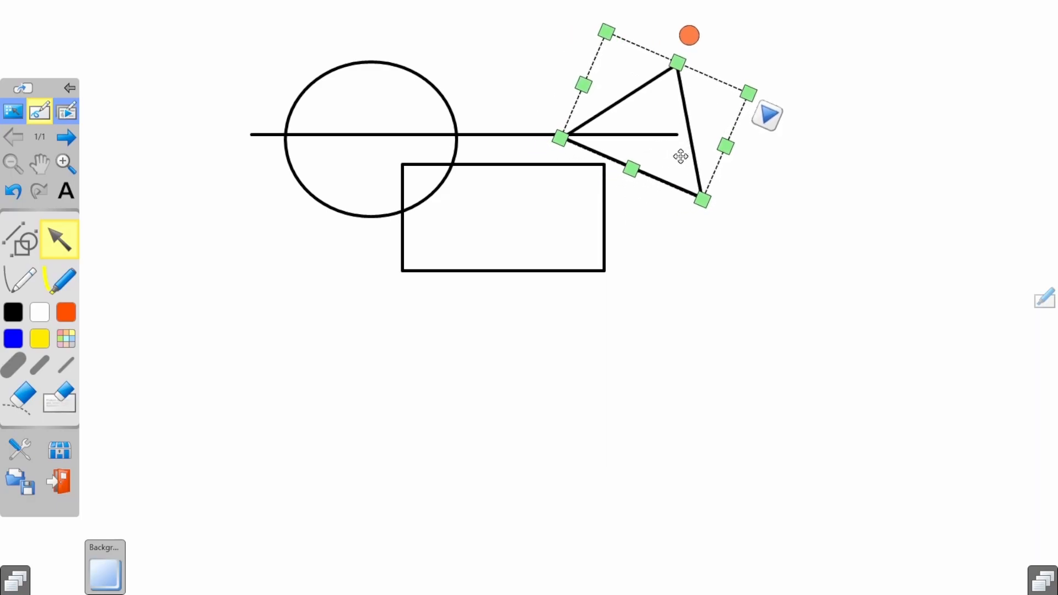
{"action": "left_click", "coordinate": [447, 339]}
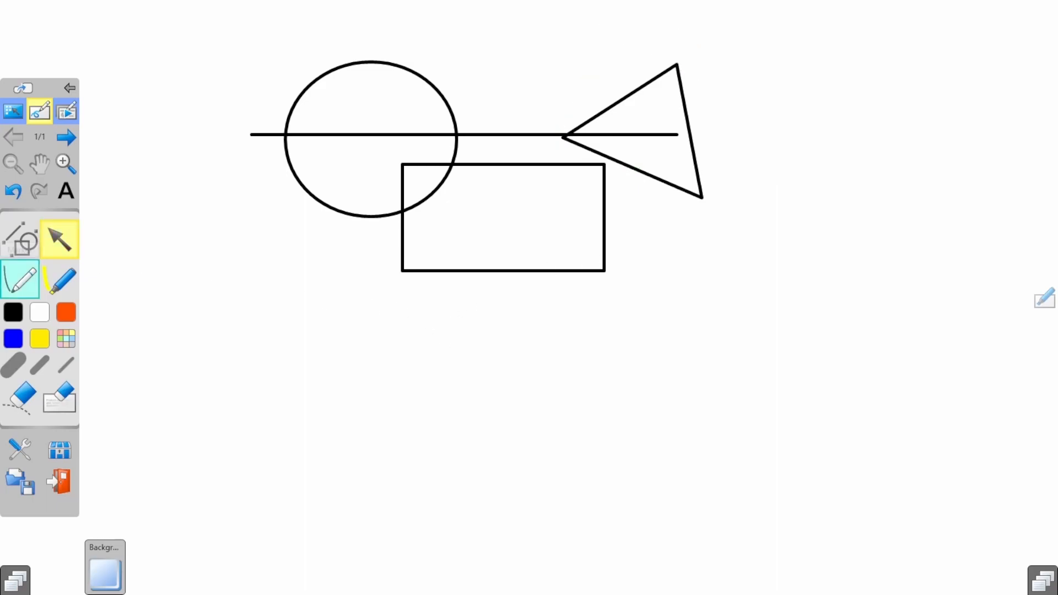
- With the thinnest red pen, handwrite "Hello!" and "How are you?" below the shapes and underline both phrases
{"action": "left_click", "coordinate": [19, 279]}
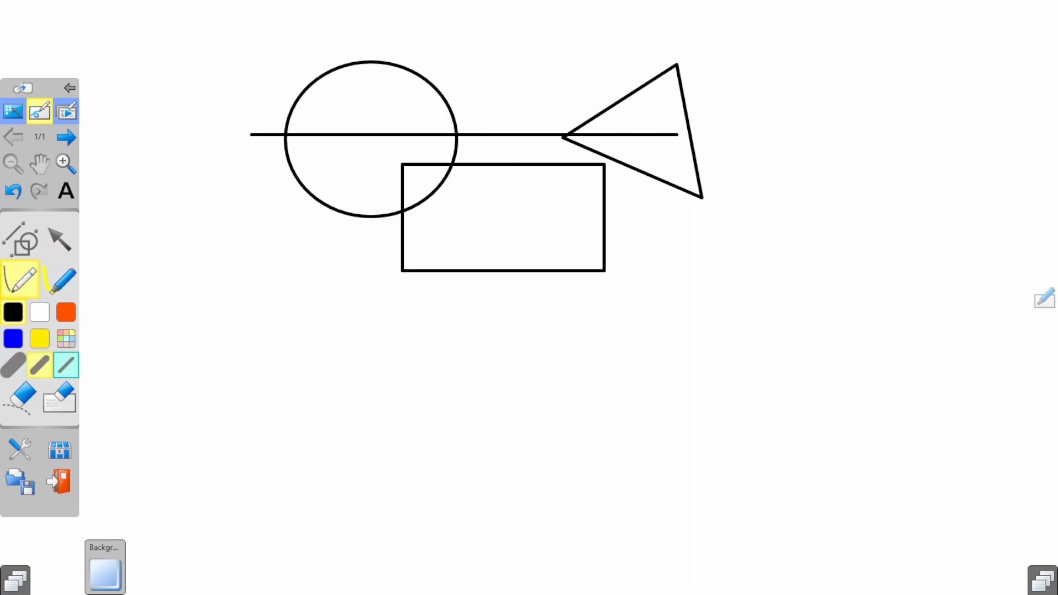
{"action": "left_click", "coordinate": [66, 365]}
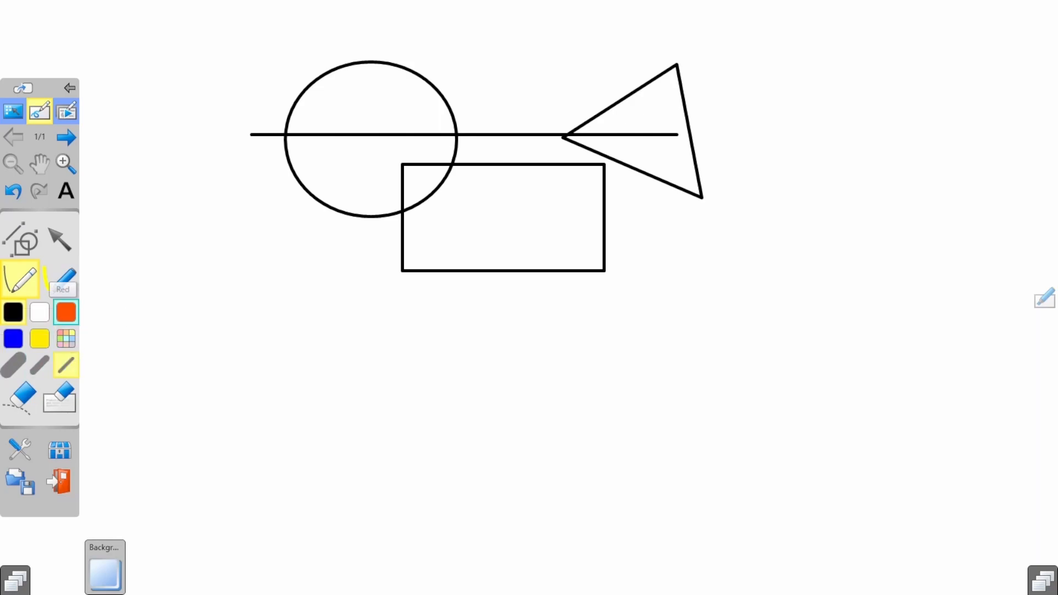
{"action": "left_click", "coordinate": [66, 312]}
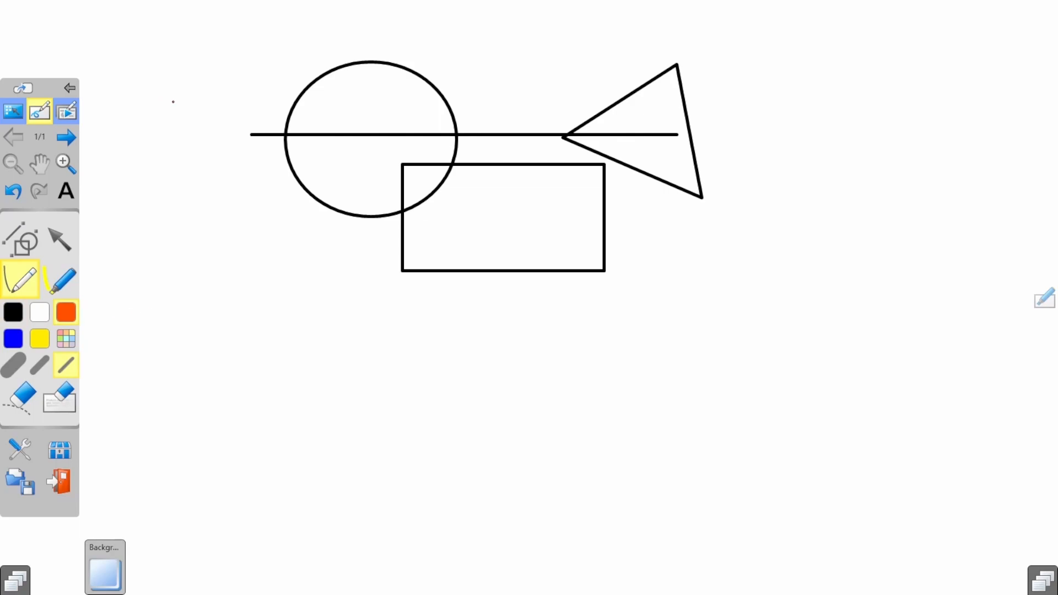
{"action": "left_click_drag", "start_coordinate": [184, 288], "coordinate": [185, 331]}
{"action": "mouse_move", "coordinate": [178, 317]}
{"action": "left_mouse_down"}
{"action": "mouse_move", "coordinate": [204, 308]}
{"action": "mouse_move", "coordinate": [204, 328]}
{"action": "left_mouse_up"}
{"action": "left_click_drag", "start_coordinate": [211, 316], "coordinate": [221, 314]}
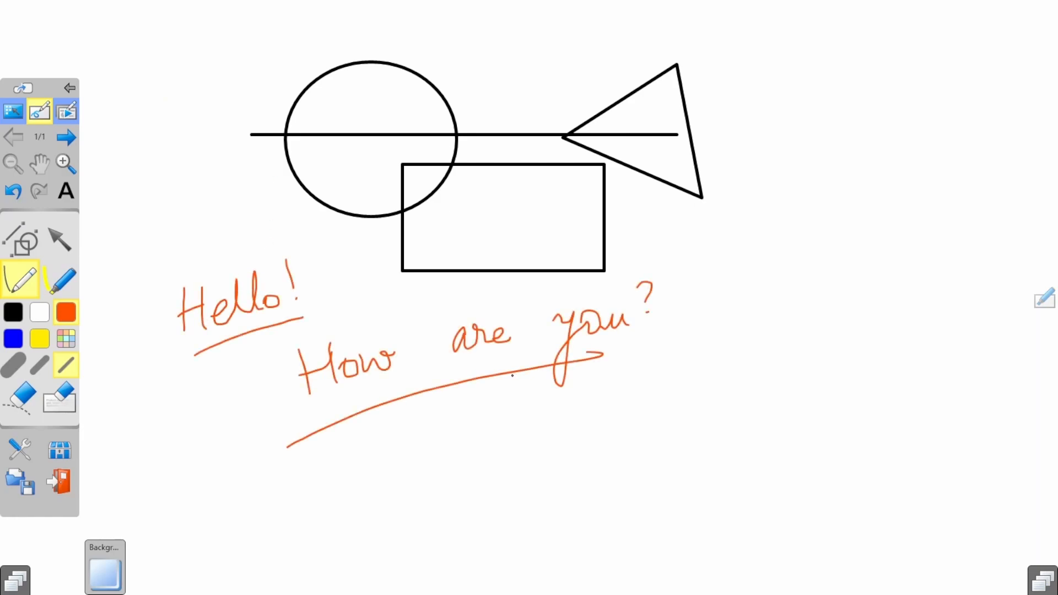
{"action": "left_click_drag", "start_coordinate": [339, 441], "coordinate": [641, 363]}
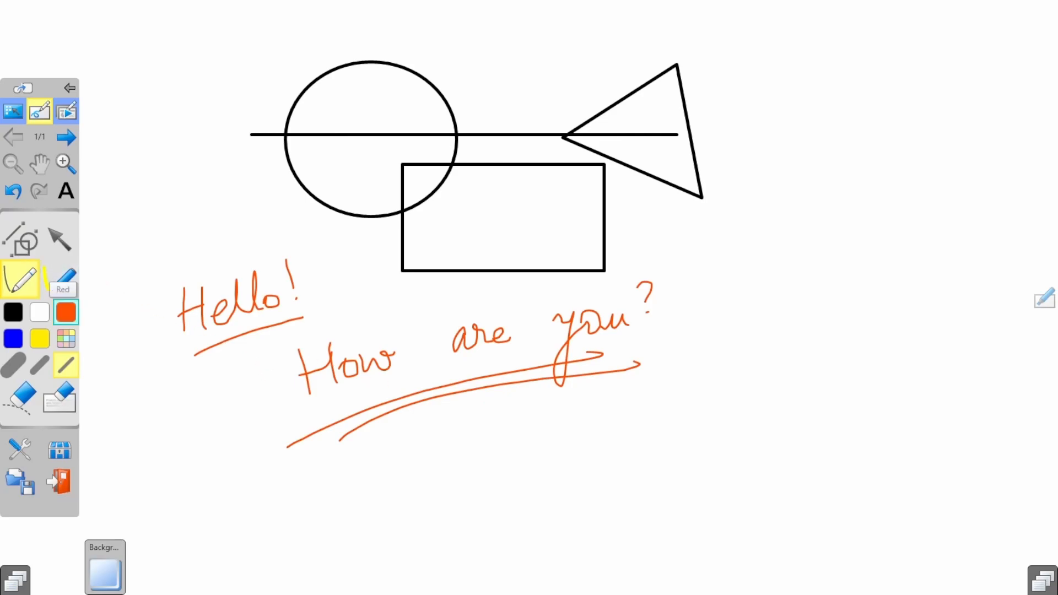
- Highlight the handwritten "Hello!" in yellow with the thin highlighter
{"action": "left_click", "coordinate": [59, 278]}
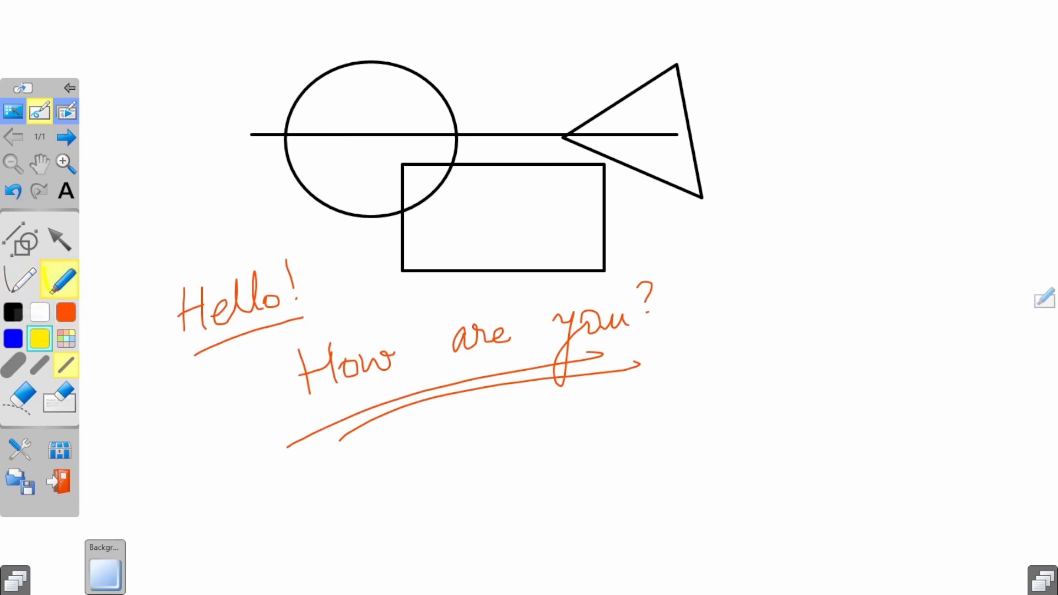
{"action": "left_click", "coordinate": [39, 339]}
{"action": "mouse_move", "coordinate": [195, 269]}
{"action": "left_mouse_down"}
{"action": "mouse_move", "coordinate": [185, 309]}
{"action": "mouse_move", "coordinate": [242, 262]}
{"action": "mouse_move", "coordinate": [289, 250]}
{"action": "mouse_move", "coordinate": [305, 270]}
{"action": "mouse_move", "coordinate": [270, 319]}
{"action": "mouse_move", "coordinate": [317, 318]}
{"action": "left_mouse_up"}
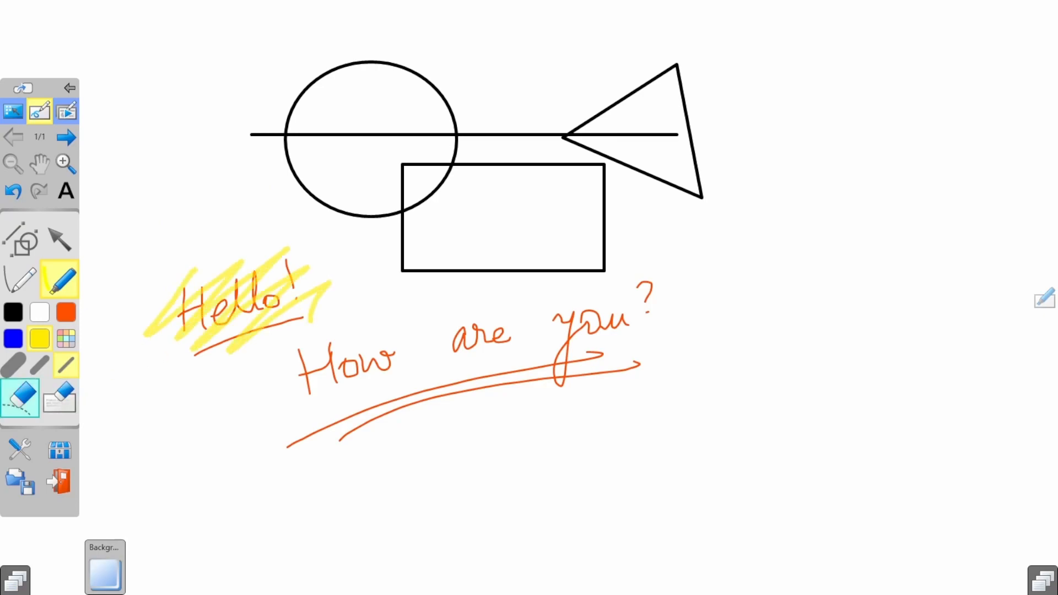
- Set the highlighter to its thickest width and highlight "How" and "Hello!" in yellow
{"action": "left_click", "coordinate": [13, 365]}
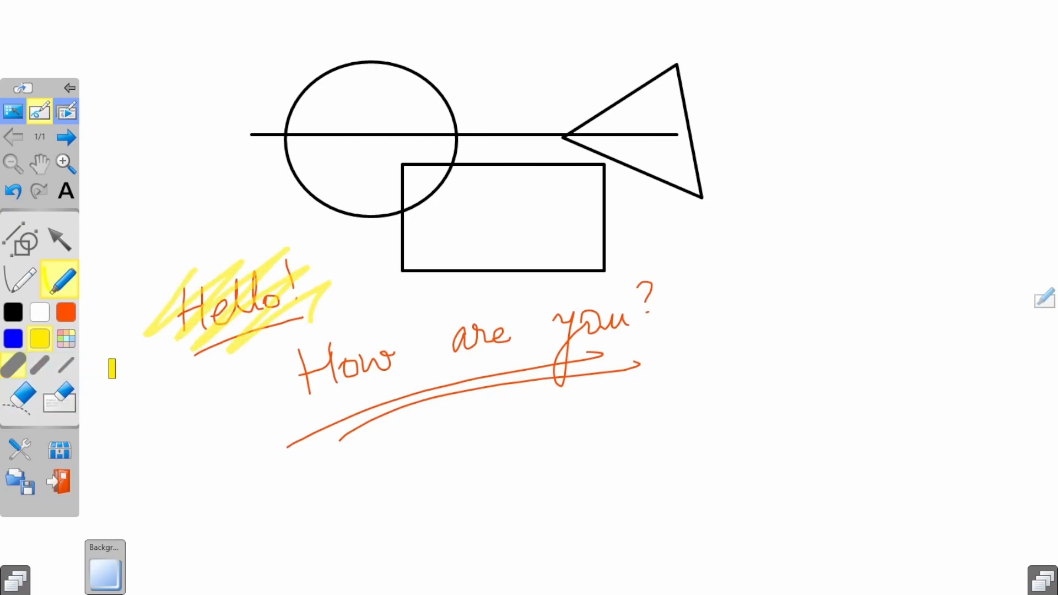
{"action": "mouse_move", "coordinate": [278, 383]}
{"action": "left_mouse_down"}
{"action": "mouse_move", "coordinate": [345, 336]}
{"action": "mouse_move", "coordinate": [279, 388]}
{"action": "mouse_move", "coordinate": [309, 405]}
{"action": "mouse_move", "coordinate": [398, 376]}
{"action": "left_mouse_up"}
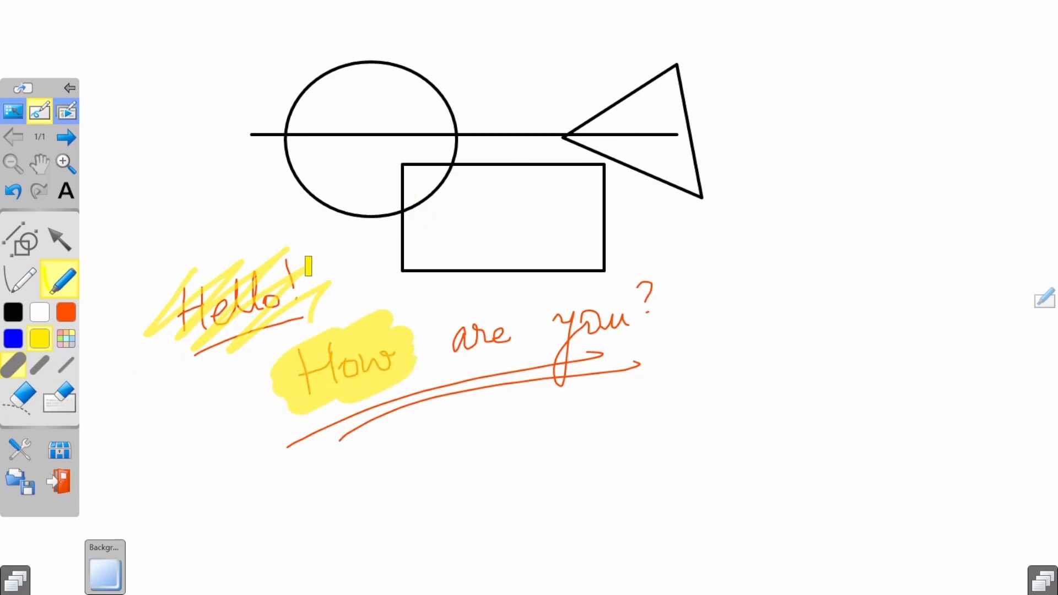
{"action": "mouse_move", "coordinate": [202, 277]}
{"action": "left_mouse_down"}
{"action": "mouse_move", "coordinate": [190, 279]}
{"action": "mouse_move", "coordinate": [245, 279]}
{"action": "mouse_move", "coordinate": [303, 259]}
{"action": "mouse_move", "coordinate": [328, 300]}
{"action": "left_mouse_up"}
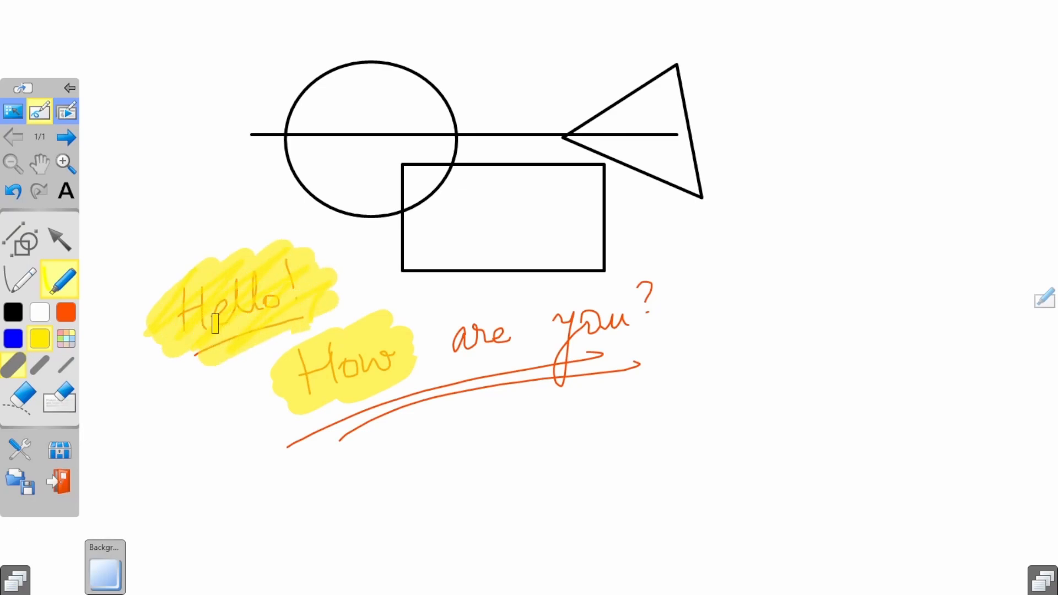
- Undo the highlights over "Hello!" and "How", and highlight only "Hello!" again with the thick yellow highlighter
{"action": "left_click", "coordinate": [13, 191]}
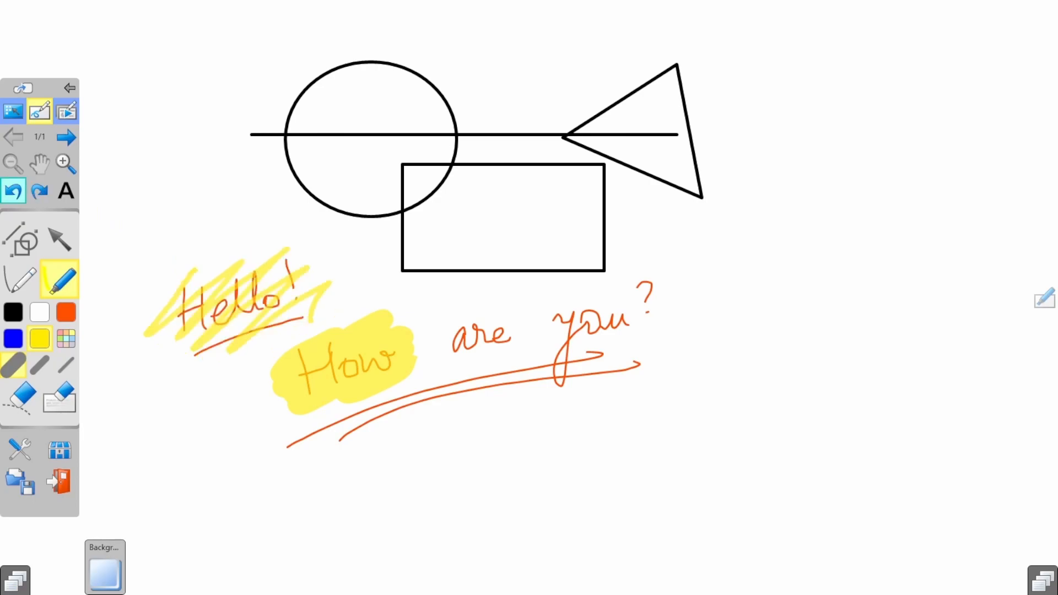
{"action": "left_click", "coordinate": [13, 191]}
{"action": "left_click", "coordinate": [13, 190]}
{"action": "left_click", "coordinate": [39, 191]}
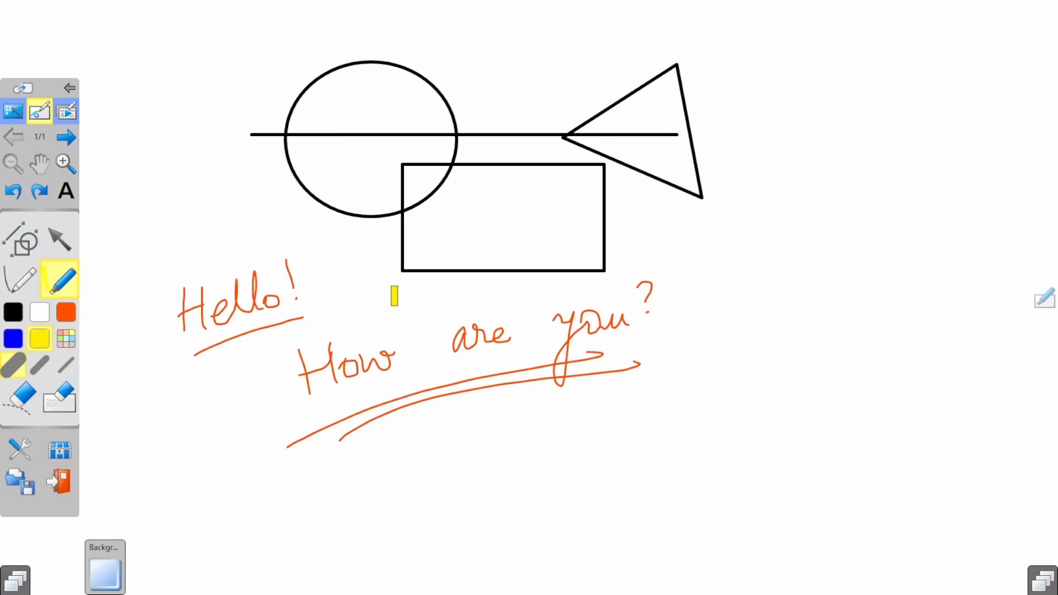
{"action": "mouse_move", "coordinate": [165, 284]}
{"action": "left_mouse_down"}
{"action": "mouse_move", "coordinate": [236, 257]}
{"action": "mouse_move", "coordinate": [159, 343]}
{"action": "mouse_move", "coordinate": [270, 247]}
{"action": "mouse_move", "coordinate": [170, 356]}
{"action": "mouse_move", "coordinate": [303, 251]}
{"action": "mouse_move", "coordinate": [317, 269]}
{"action": "mouse_move", "coordinate": [213, 369]}
{"action": "mouse_move", "coordinate": [338, 278]}
{"action": "mouse_move", "coordinate": [375, 285]}
{"action": "left_mouse_up"}
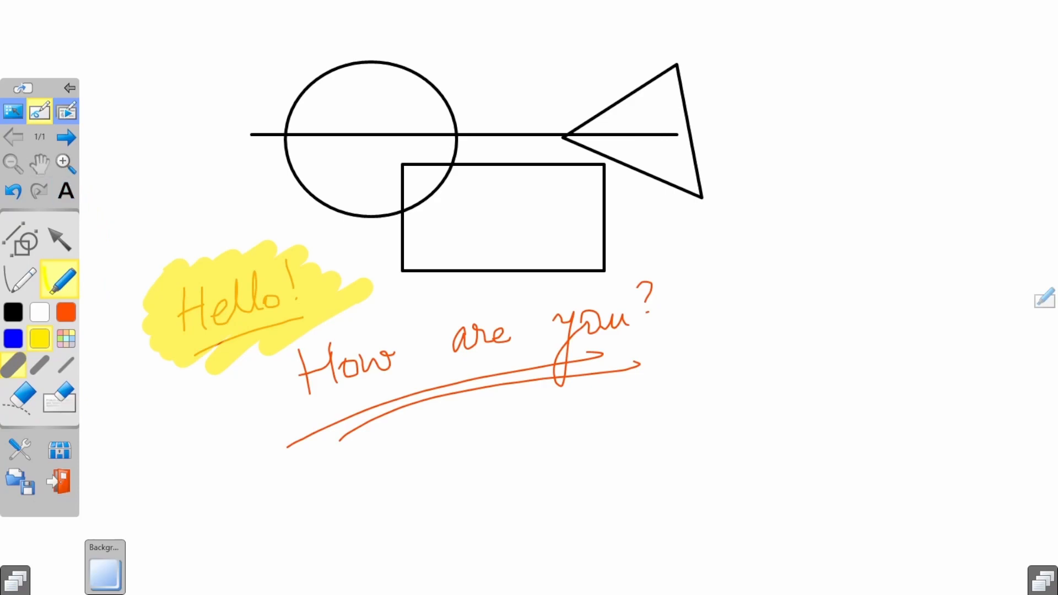
- Start a text box below the handwritten question and format it as 72 pt, orange-red, bold text
{"action": "left_click", "coordinate": [66, 191]}
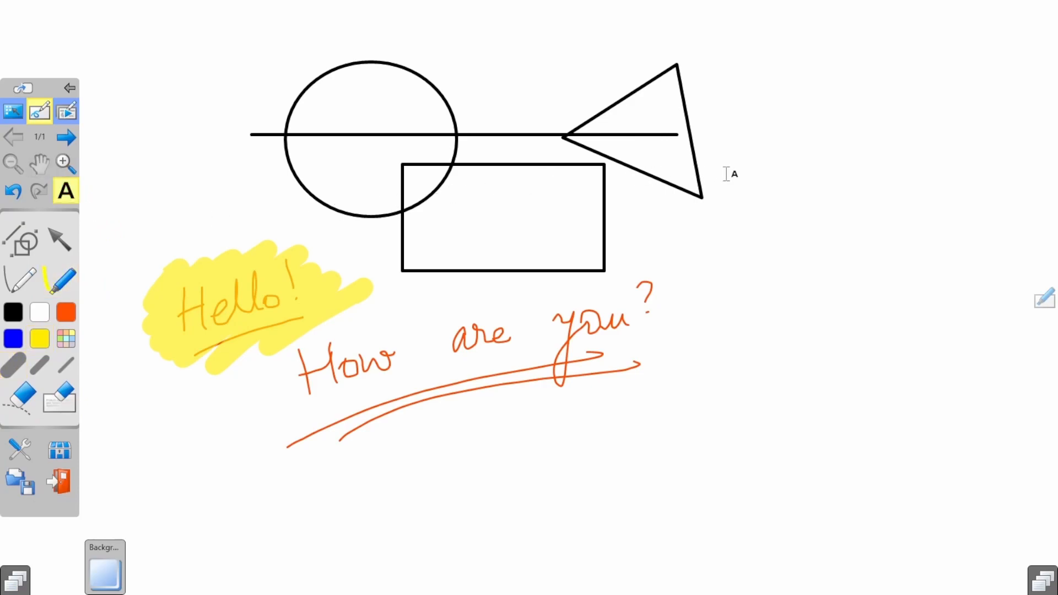
{"action": "left_click", "coordinate": [519, 428]}
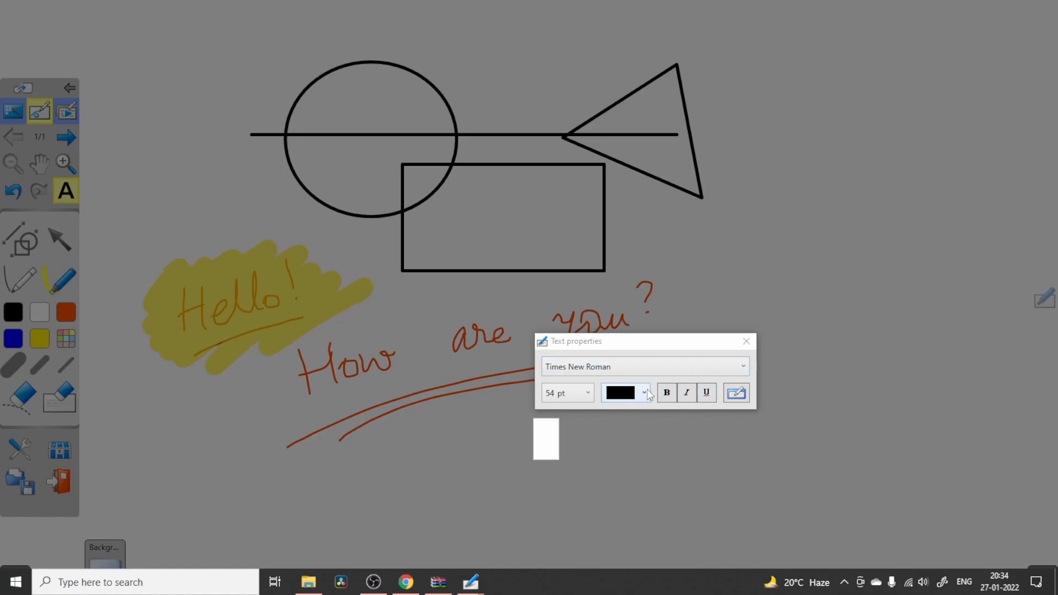
{"action": "left_click", "coordinate": [589, 393]}
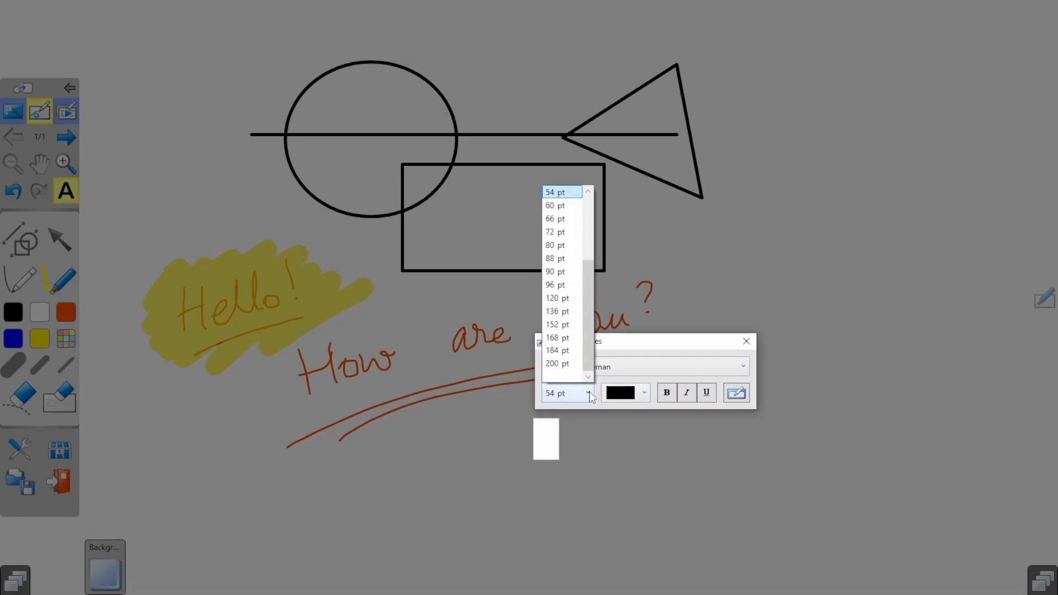
{"action": "left_click", "coordinate": [571, 232]}
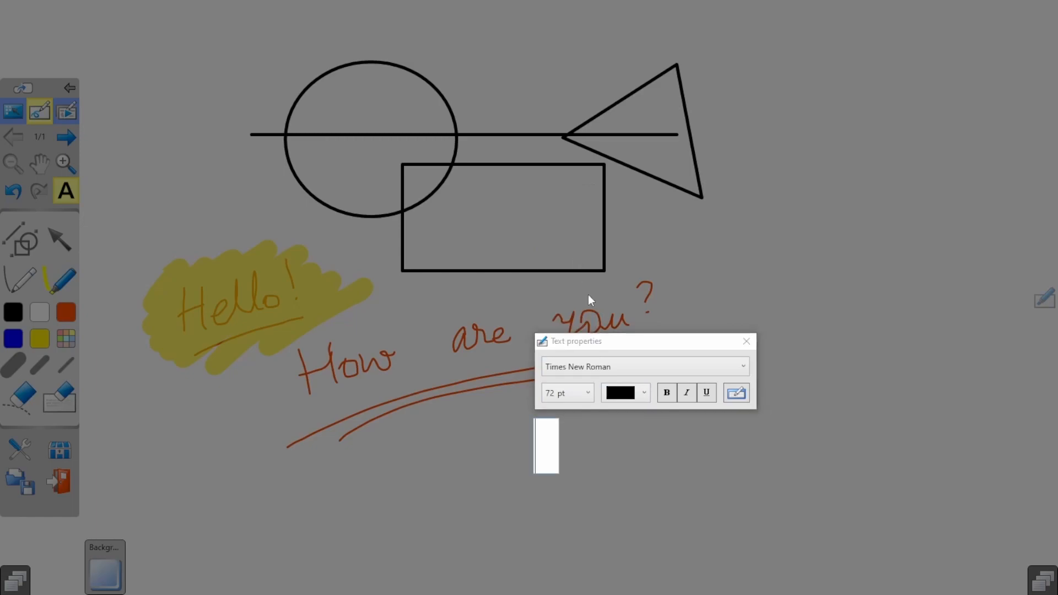
{"action": "left_click", "coordinate": [633, 386]}
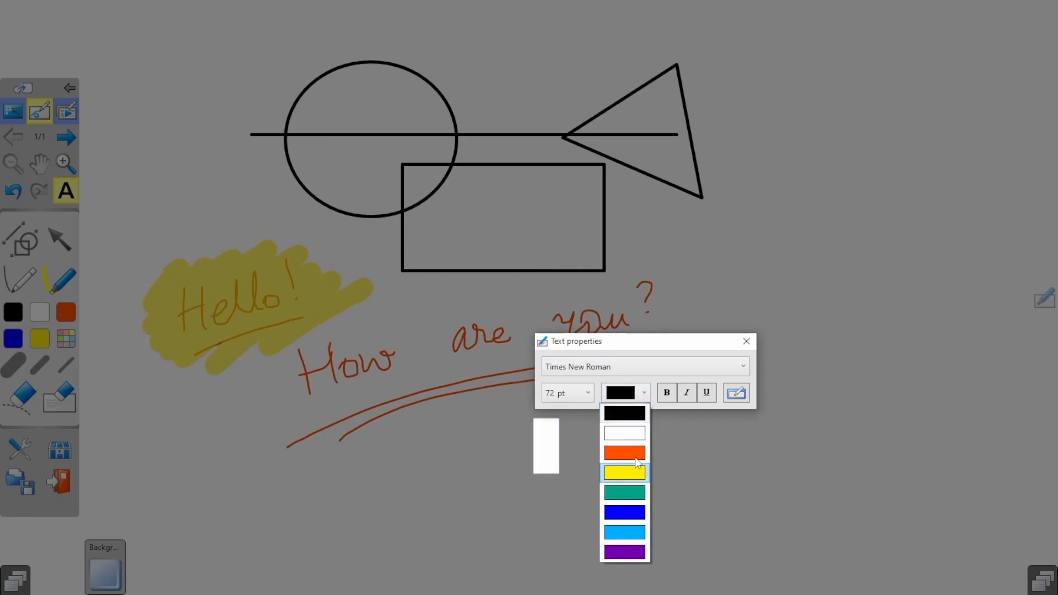
{"action": "left_click", "coordinate": [636, 453]}
{"action": "left_click", "coordinate": [667, 396]}
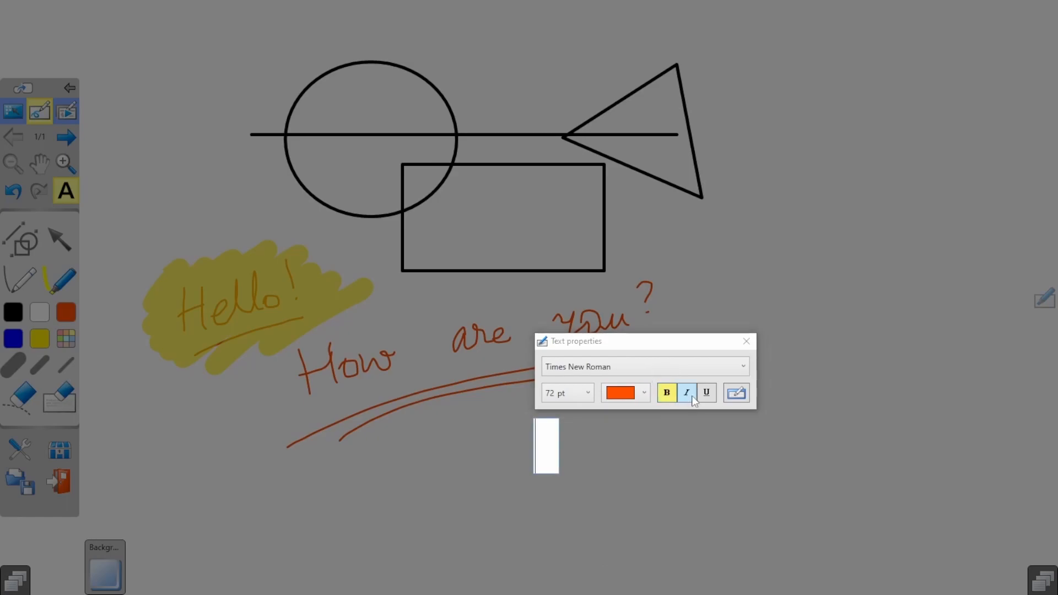
- Enter "Welcome..!!!" in the text box and close its text properties
{"action": "type", "text": "W"}
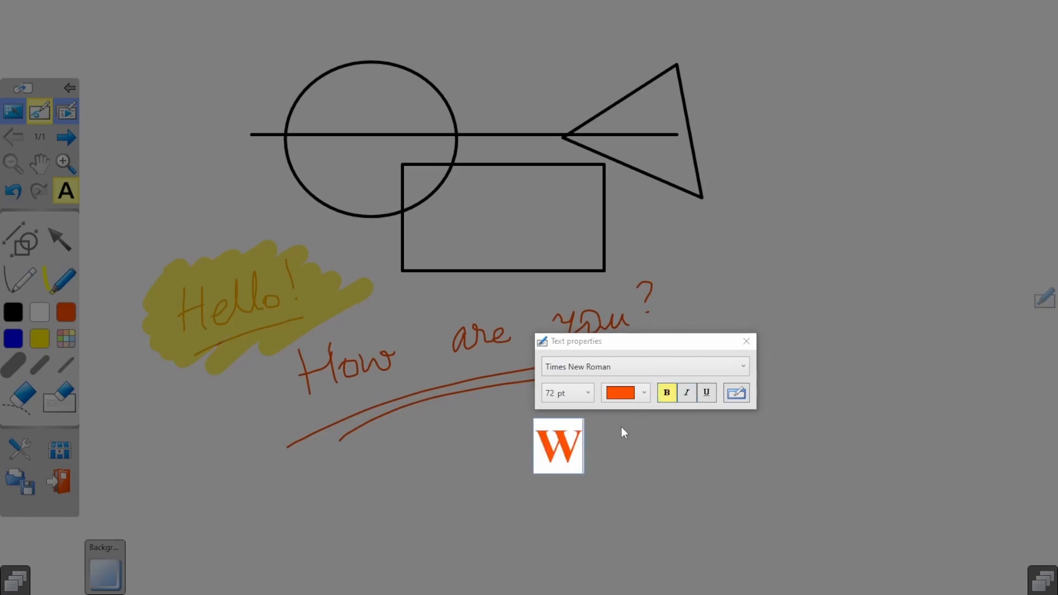
{"action": "type", "text": "elcome..!!!"}
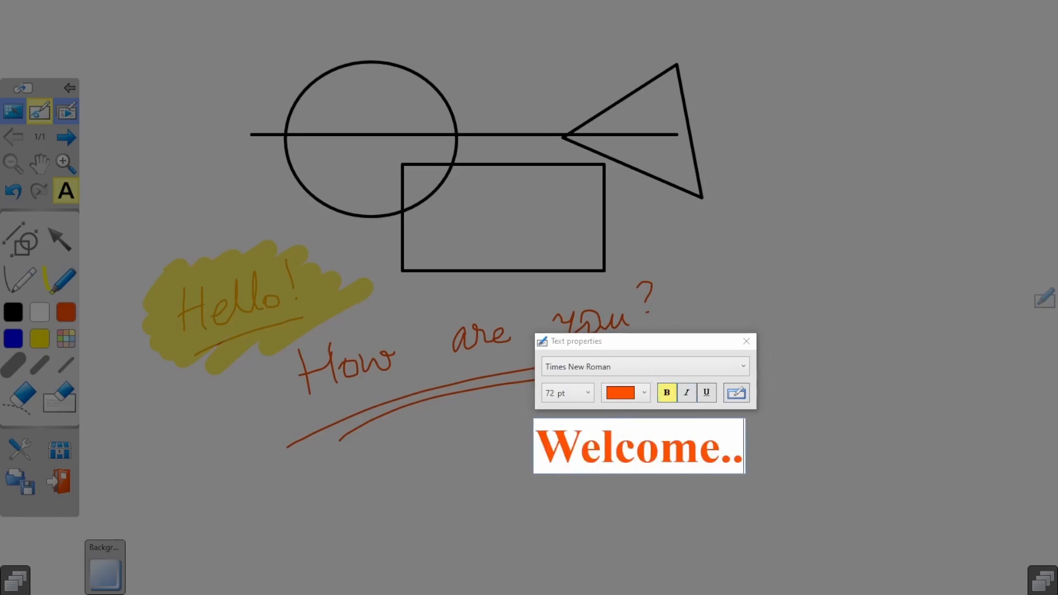
{"action": "left_click", "coordinate": [748, 342]}
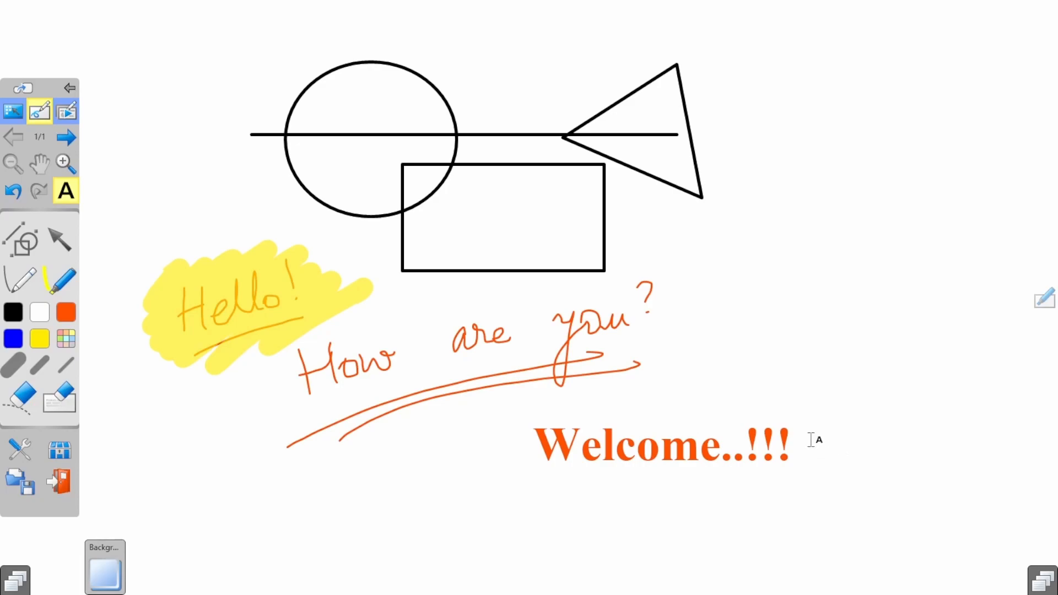
- Add a blank second page to the whiteboard and return to page 1
{"action": "left_click", "coordinate": [59, 279]}
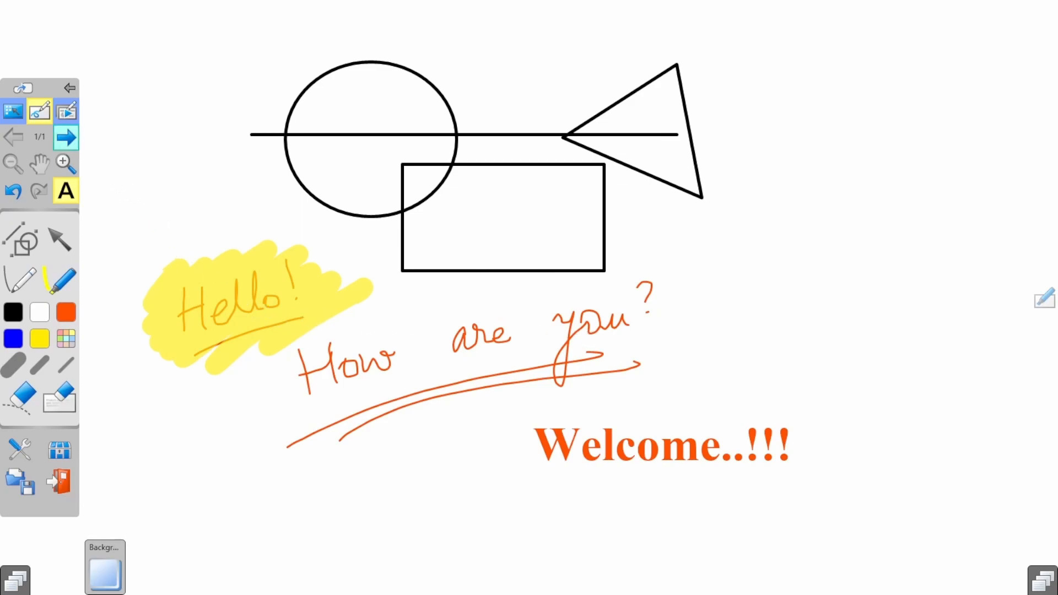
{"action": "left_click", "coordinate": [65, 137]}
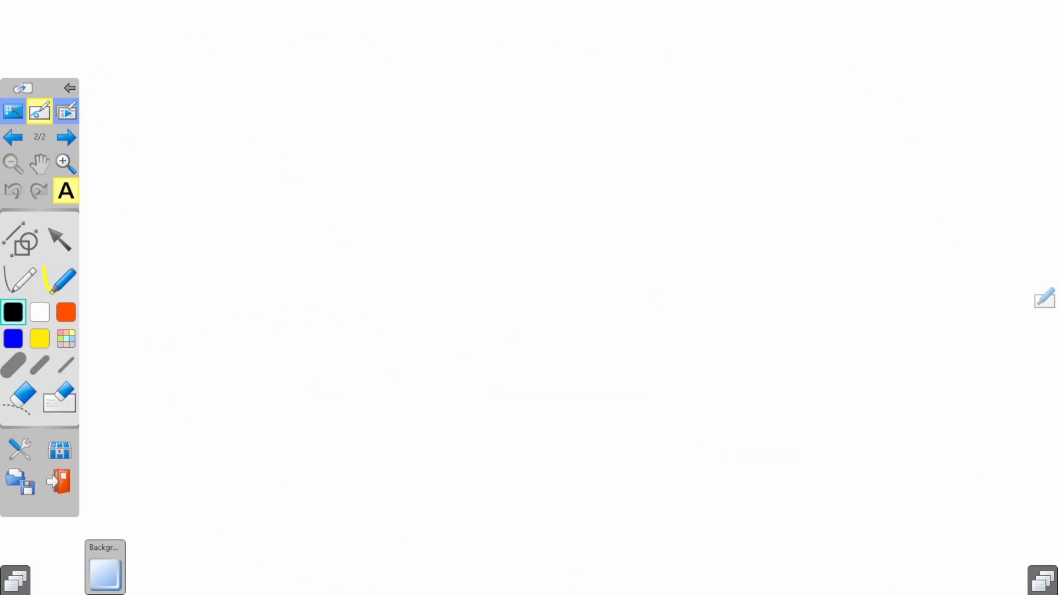
{"action": "left_click", "coordinate": [13, 136]}
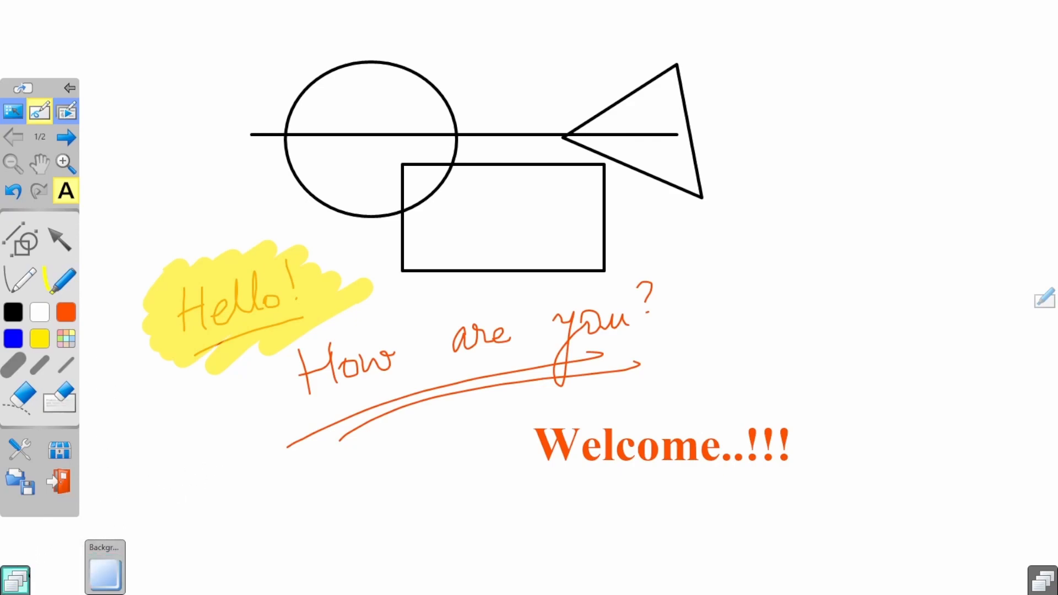
- Show the page thumbnails, delete blank page 2 and close the thumbnail list
{"action": "left_click", "coordinate": [16, 580]}
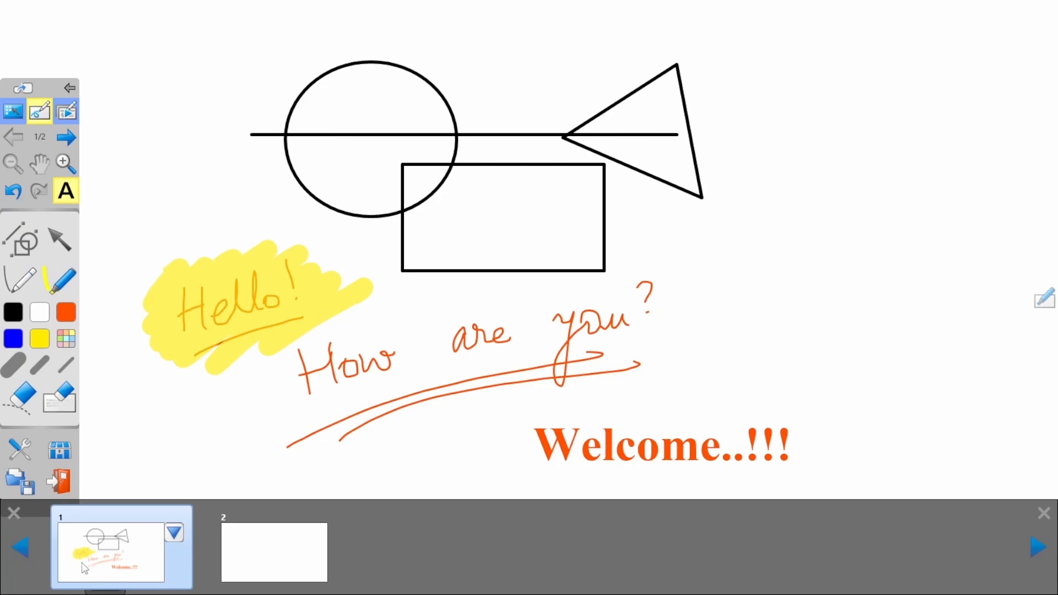
{"action": "left_click", "coordinate": [259, 554]}
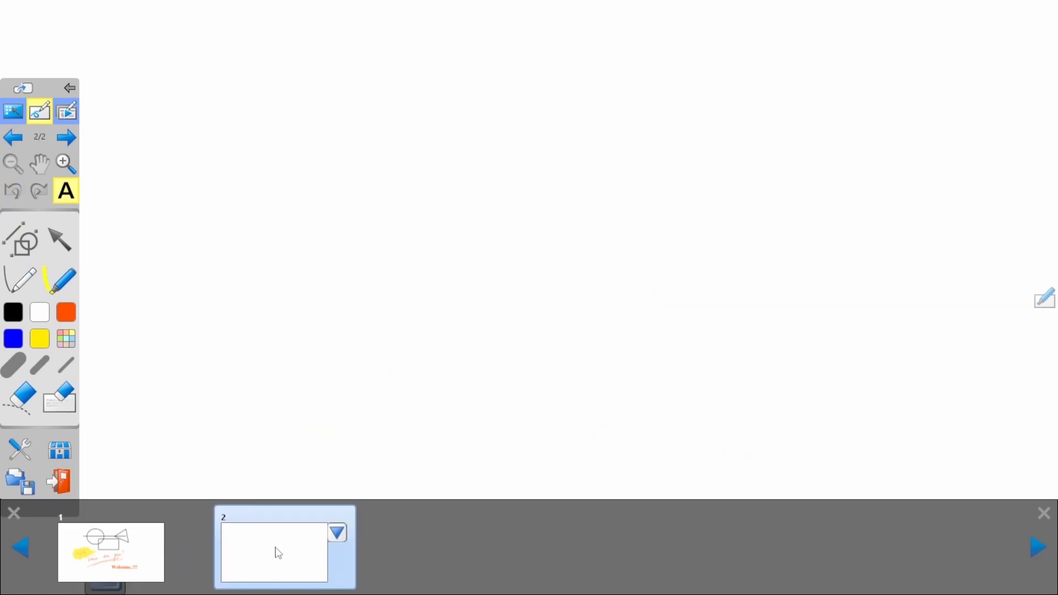
{"action": "left_click", "coordinate": [339, 536]}
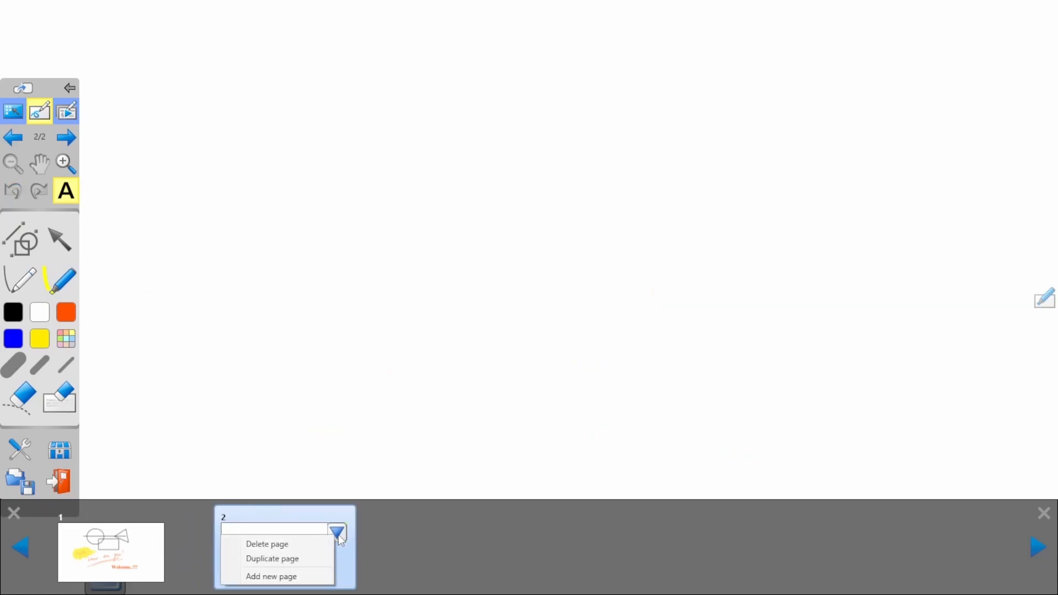
{"action": "left_click", "coordinate": [279, 545]}
{"action": "left_click", "coordinate": [418, 579]}
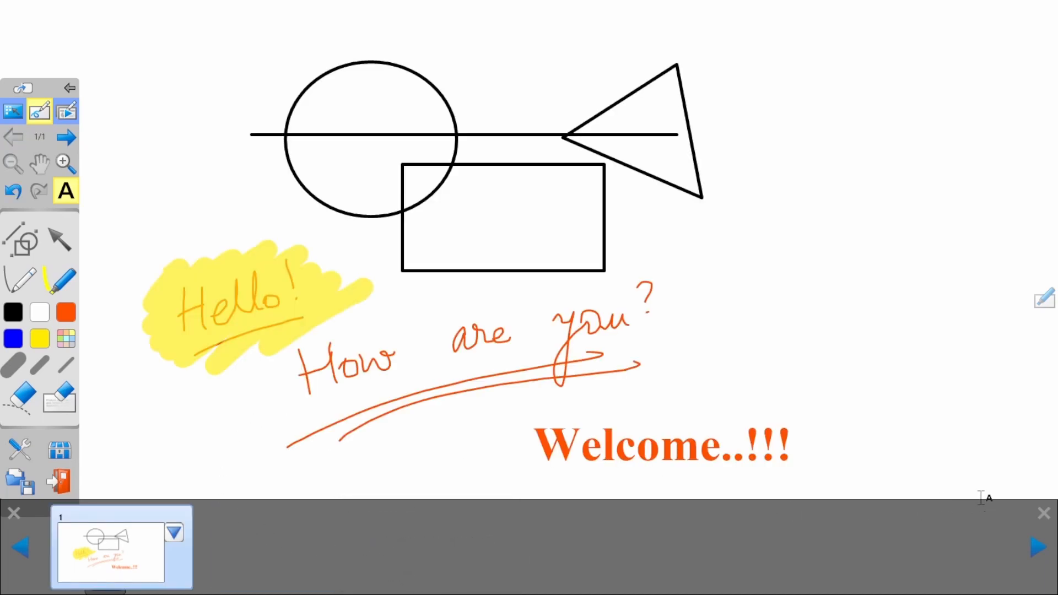
{"action": "left_click", "coordinate": [1043, 514]}
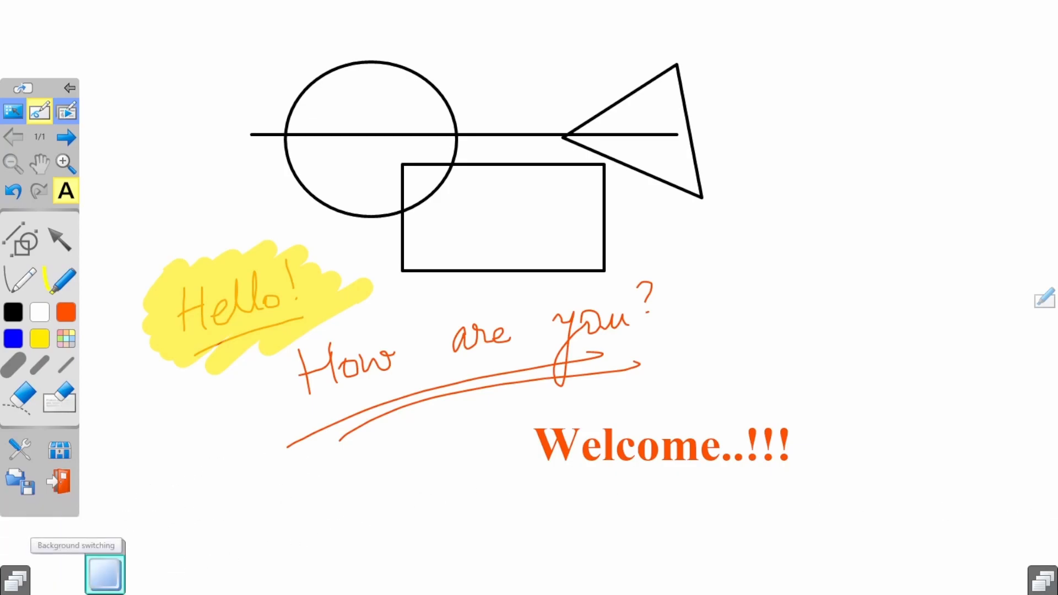
- Switch the background from white to the transparent desktop view and back to white, twice
{"action": "left_click", "coordinate": [105, 574]}
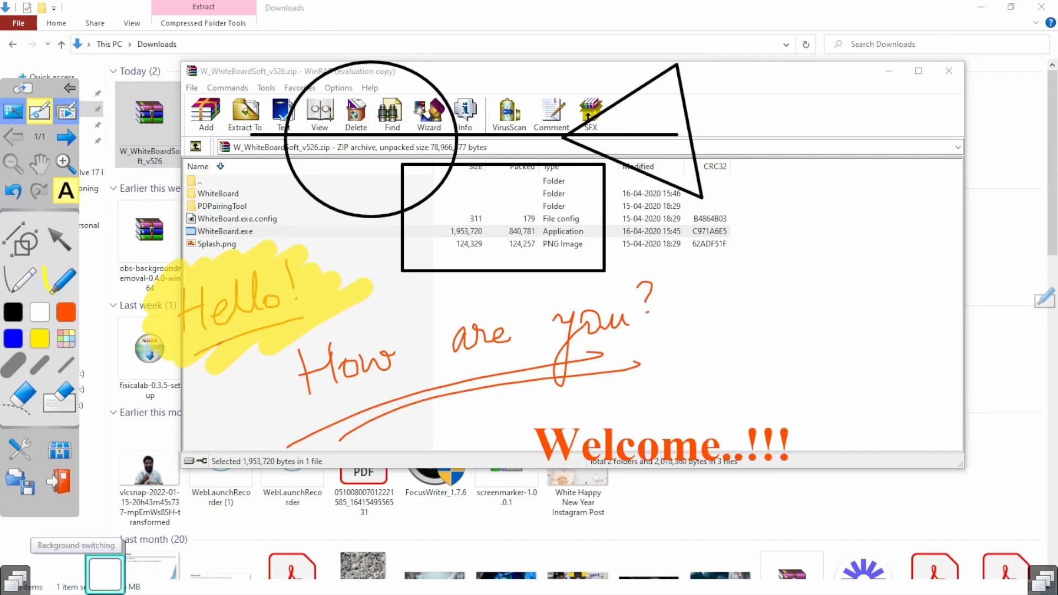
{"action": "left_click", "coordinate": [104, 573]}
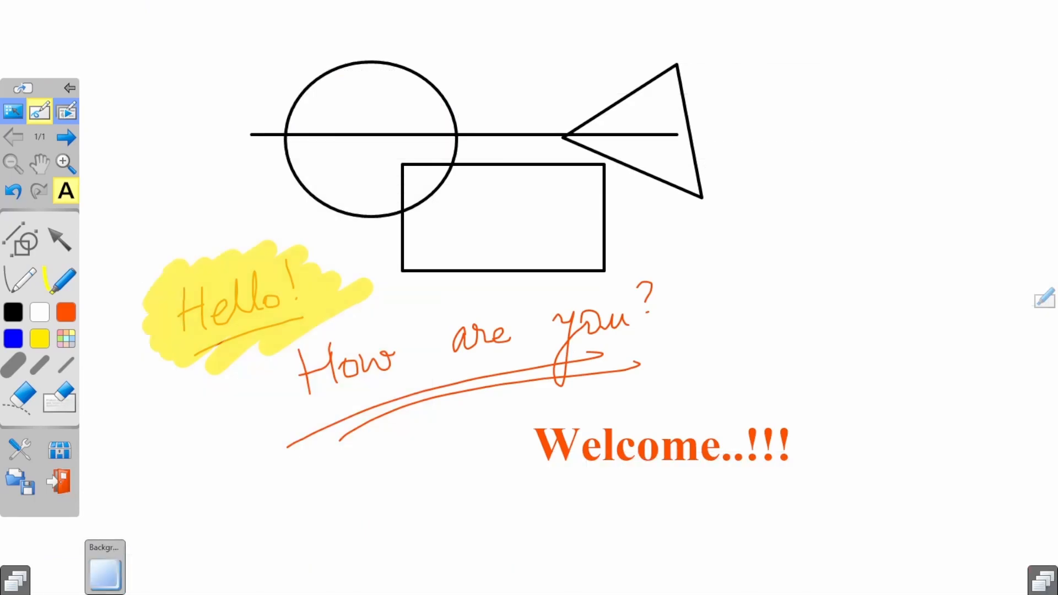
{"action": "left_click", "coordinate": [105, 573]}
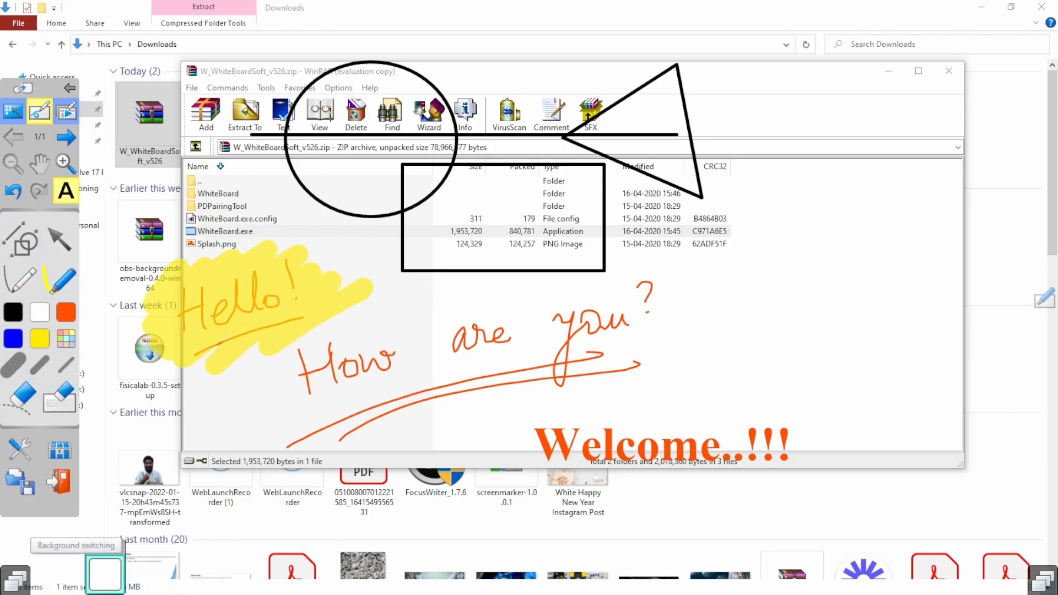
{"action": "left_click", "coordinate": [105, 573]}
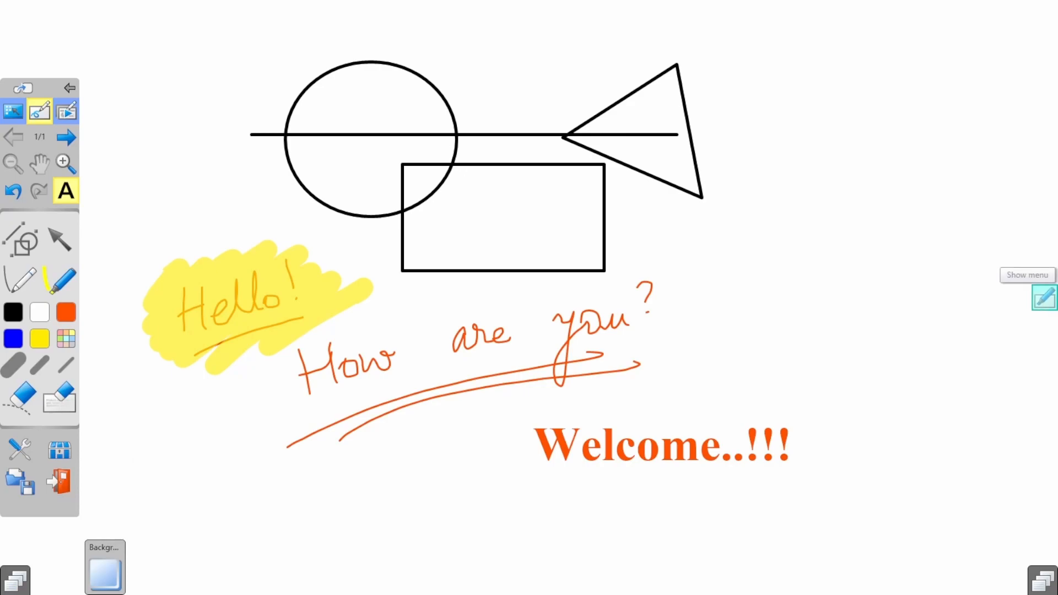
- Show the tool menu on the opposite side, choose the thickest red pen and close the menu
{"action": "left_click", "coordinate": [1045, 298]}
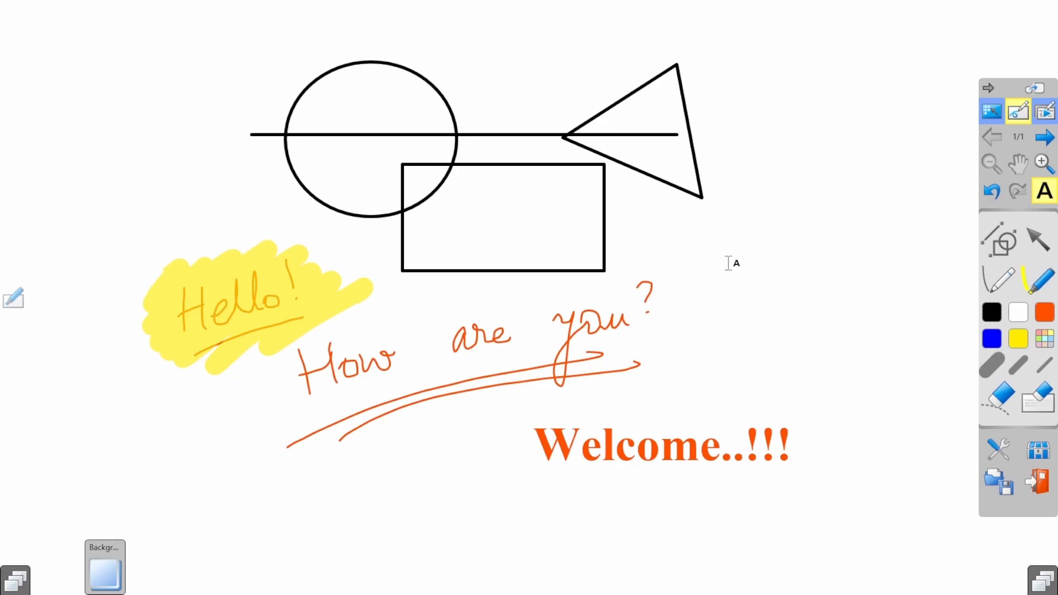
{"action": "left_click", "coordinate": [999, 279]}
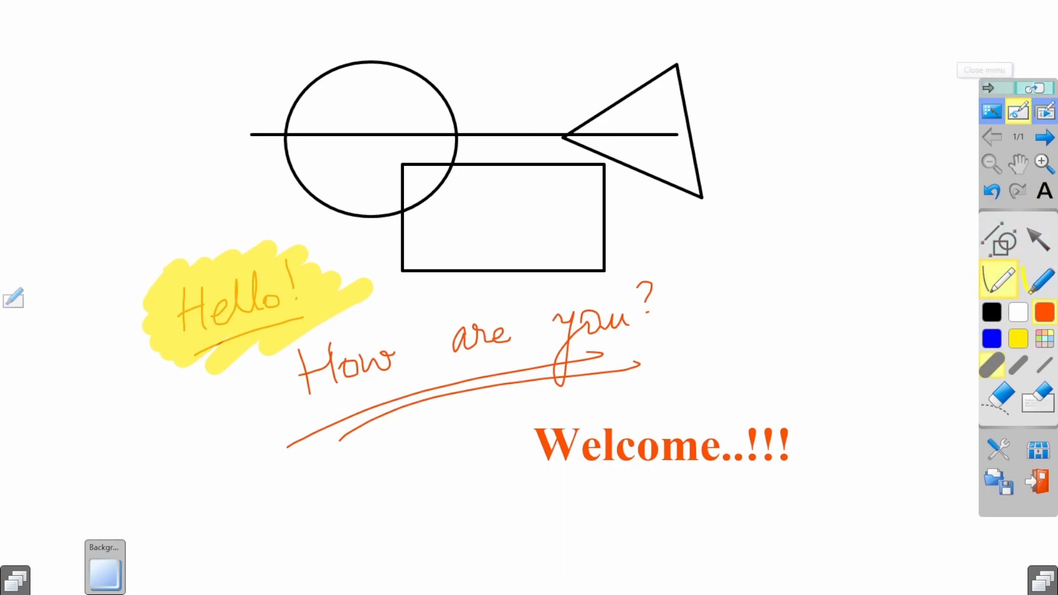
{"action": "left_click", "coordinate": [998, 88]}
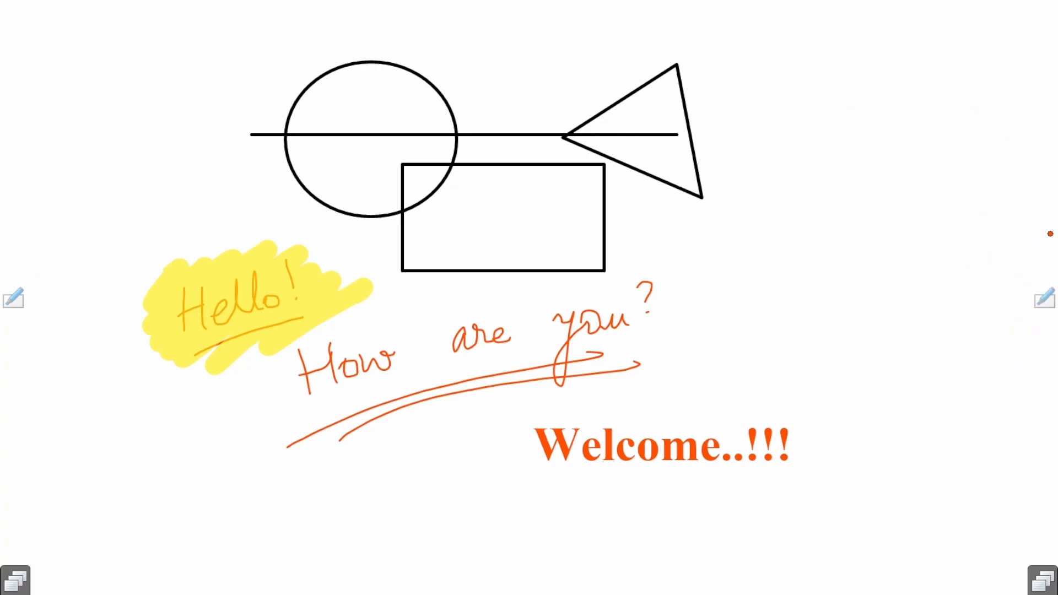
- Draw two wavy vertical strokes crossed by three slanted strokes beside the triangle with the thick red pen
{"action": "mouse_move", "coordinate": [779, 109]}
{"action": "left_mouse_down"}
{"action": "mouse_move", "coordinate": [755, 134]}
{"action": "mouse_move", "coordinate": [786, 314]}
{"action": "left_mouse_up"}
{"action": "mouse_move", "coordinate": [843, 103]}
{"action": "left_mouse_down"}
{"action": "mouse_move", "coordinate": [827, 111]}
{"action": "mouse_move", "coordinate": [844, 346]}
{"action": "left_mouse_up"}
{"action": "left_click_drag", "start_coordinate": [862, 156], "coordinate": [644, 226]}
{"action": "left_click_drag", "start_coordinate": [867, 185], "coordinate": [697, 258]}
{"action": "left_click_drag", "start_coordinate": [918, 216], "coordinate": [720, 324]}
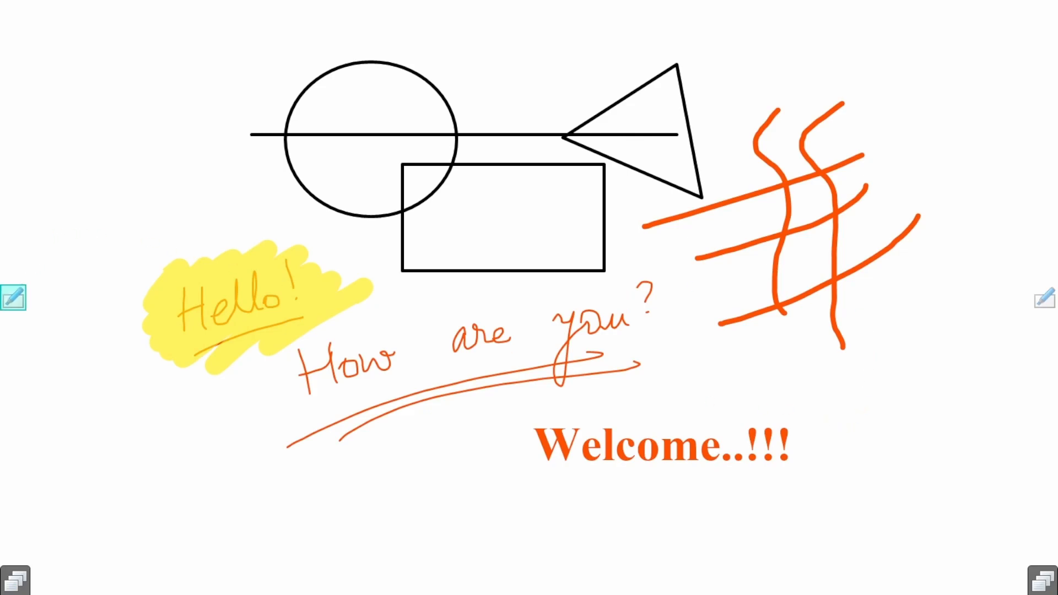
- Show the tool menu again, switch to Desktop operation mode and close the Downloads folder window
{"action": "left_click", "coordinate": [13, 298]}
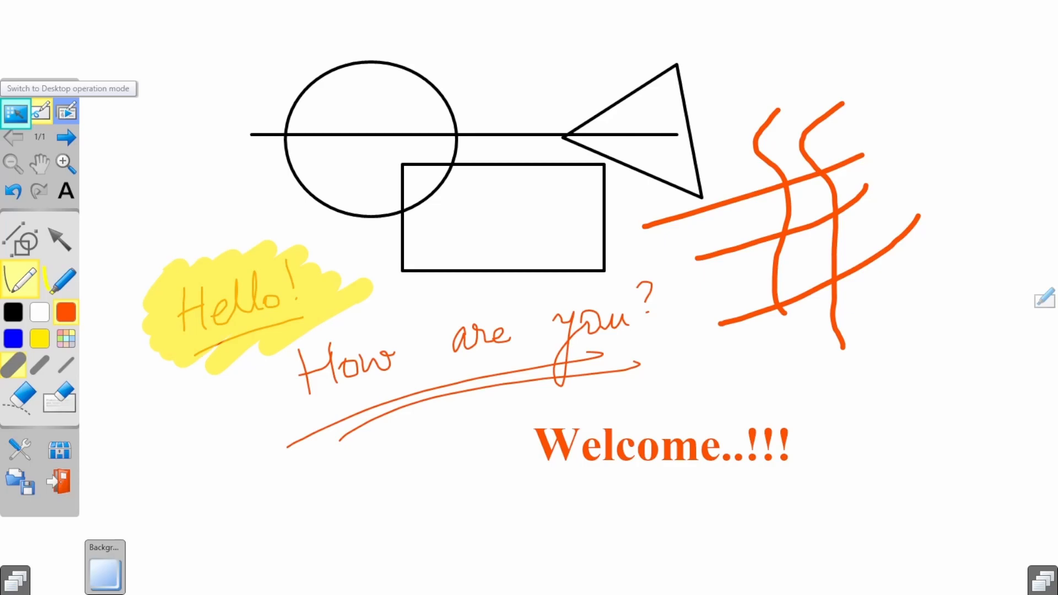
{"action": "left_click", "coordinate": [16, 113]}
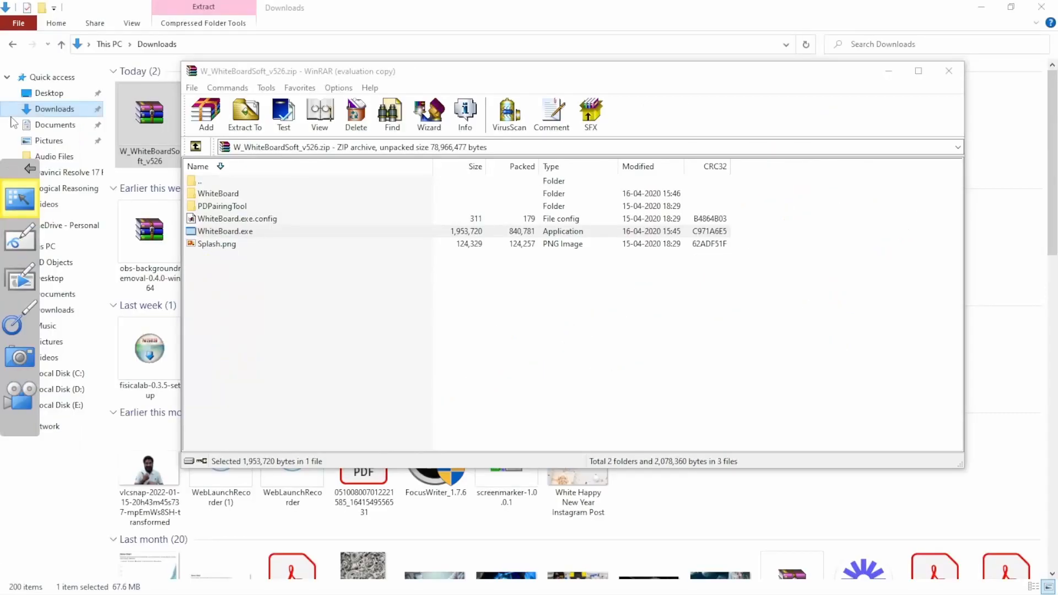
{"action": "left_click", "coordinate": [1042, 7]}
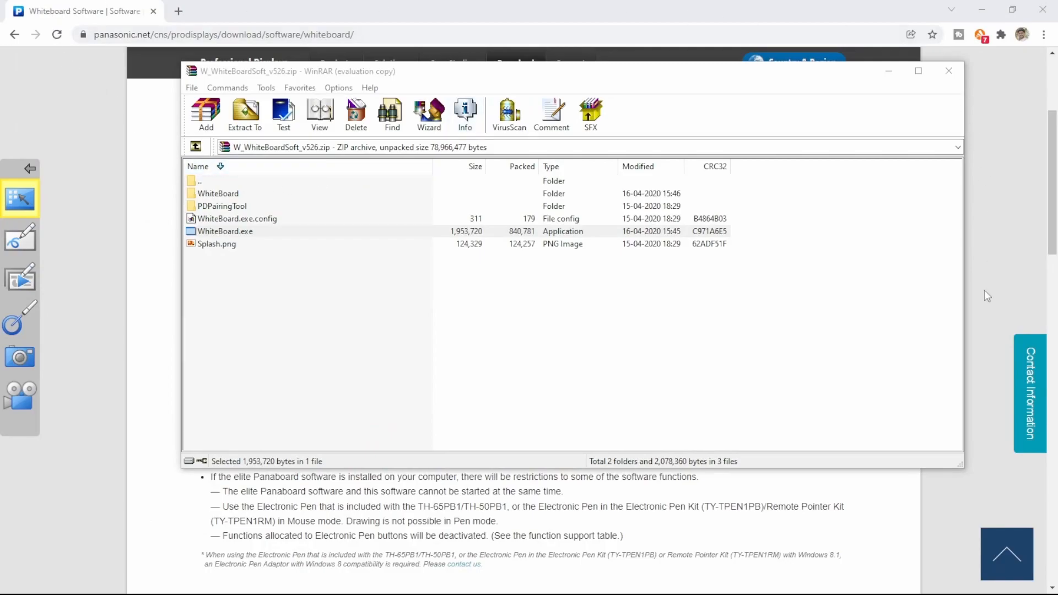
- Bring the Panasonic Whiteboard Software download page to the front in the browser and look through it
{"action": "left_click", "coordinate": [160, 287]}
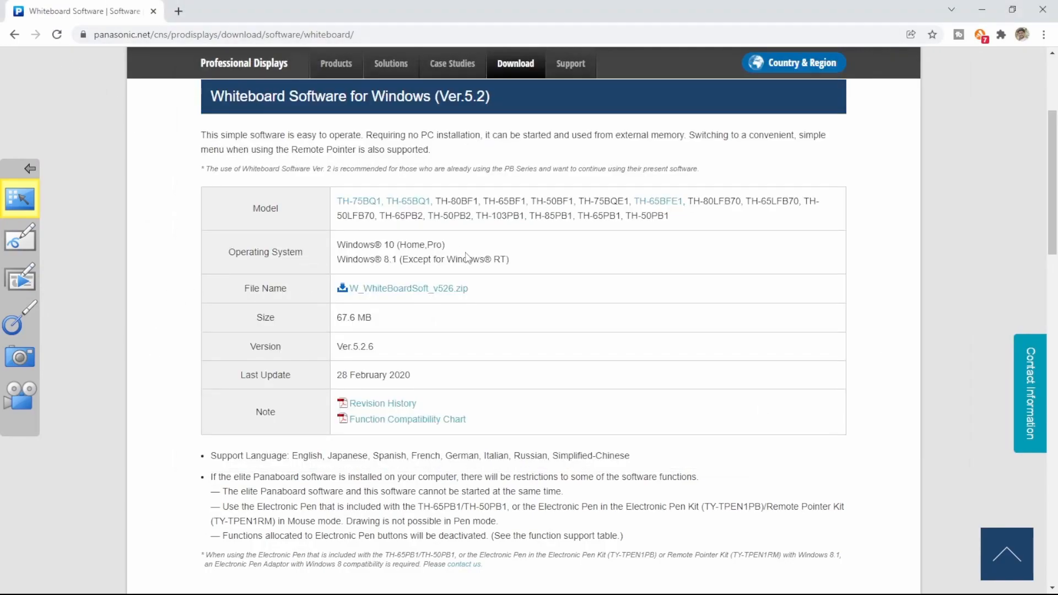
{"action": "scroll", "coordinate": [468, 258], "scroll_direction": "down", "scroll_amount": 10}
{"action": "scroll", "coordinate": [469, 258], "scroll_direction": "up", "scroll_amount": 10}
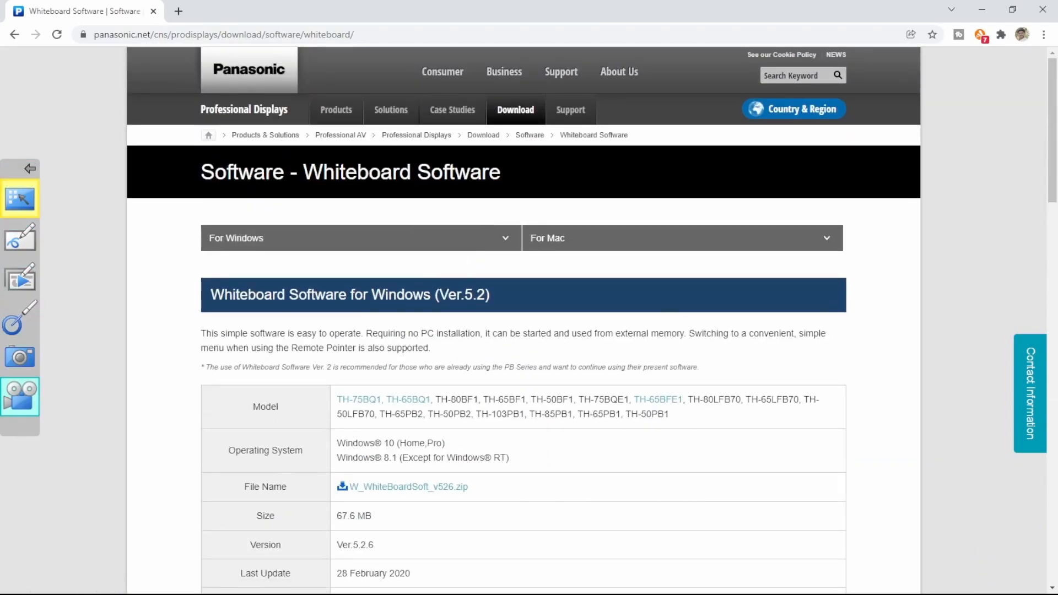
- Change the mouse pointer to the red circle and switch back to Whiteboard mode
{"action": "left_click", "coordinate": [20, 320]}
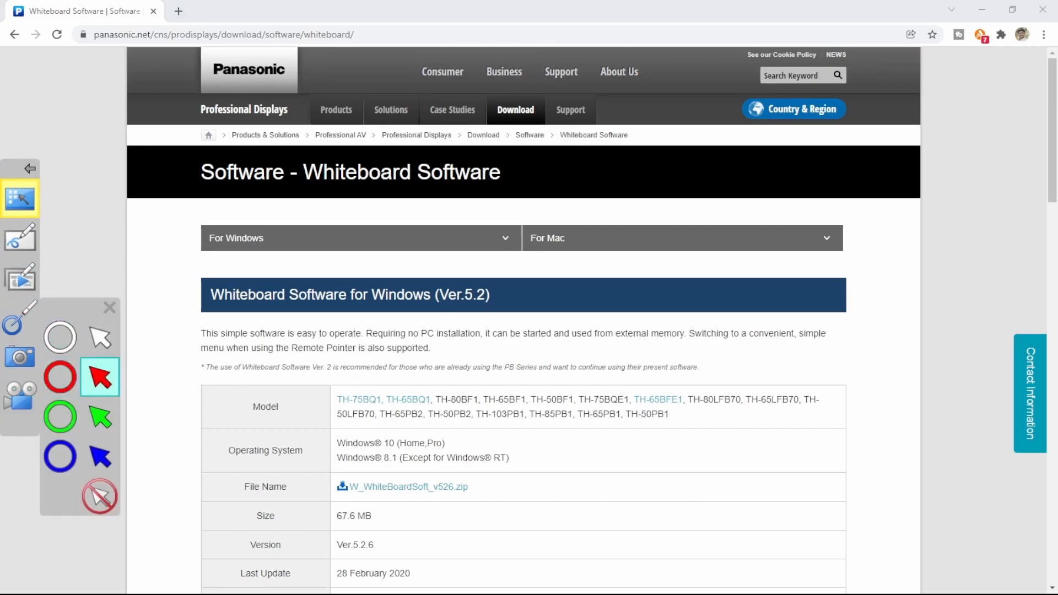
{"action": "left_click", "coordinate": [60, 377]}
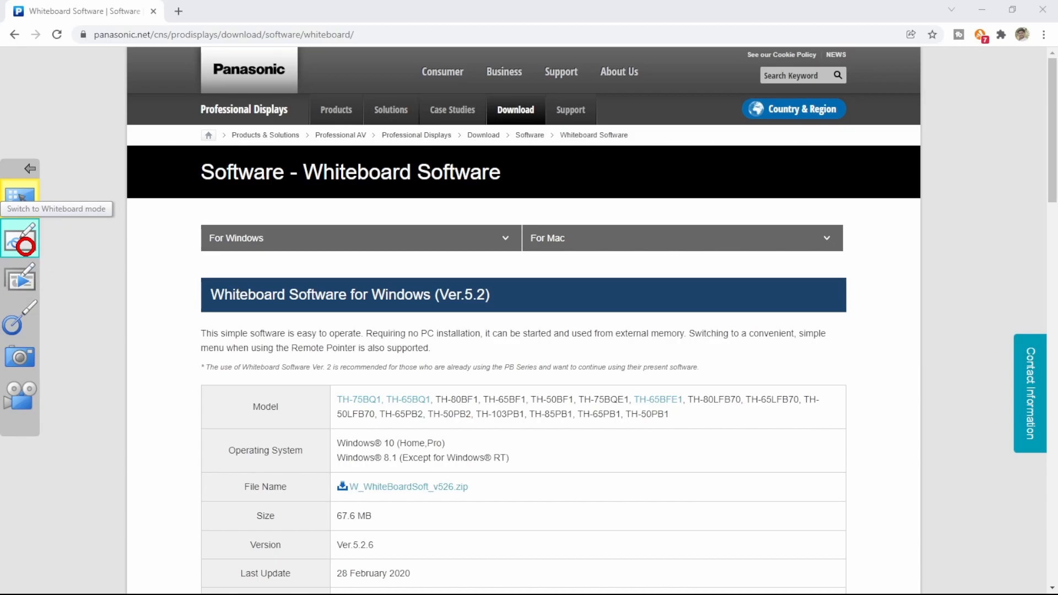
{"action": "left_click", "coordinate": [25, 247]}
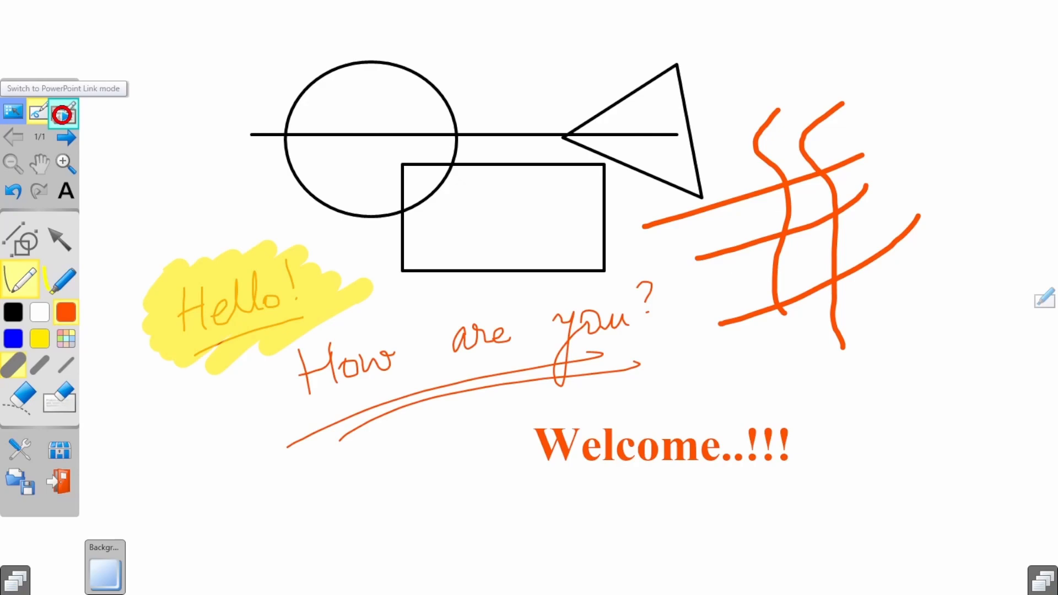
- Switch to PowerPoint Link mode, open the presentation "2. Direction Sense - Long Course" and start its slide show
{"action": "left_click", "coordinate": [67, 114]}
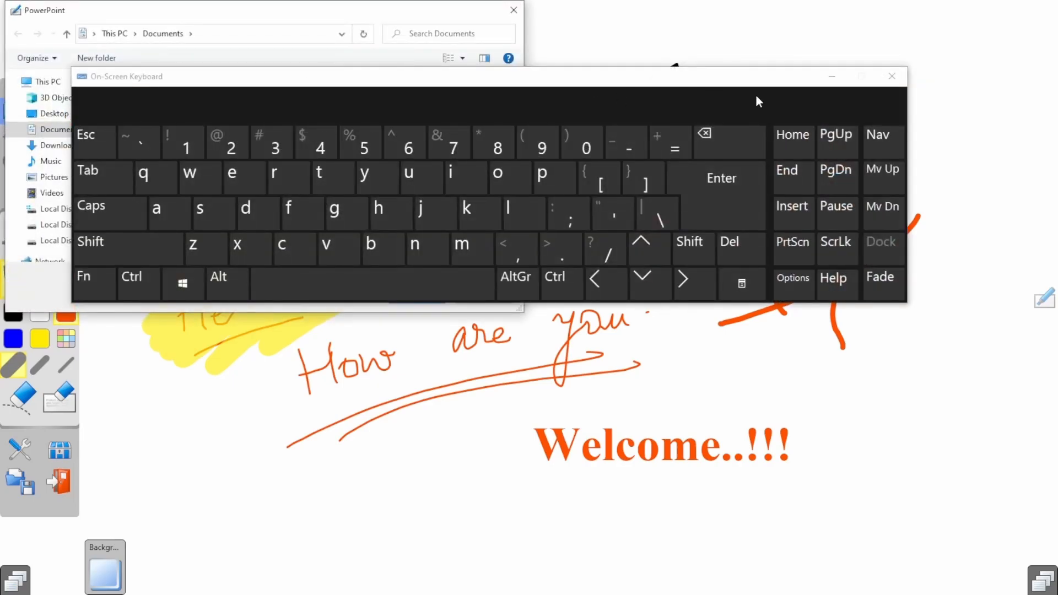
{"action": "left_click", "coordinate": [892, 76]}
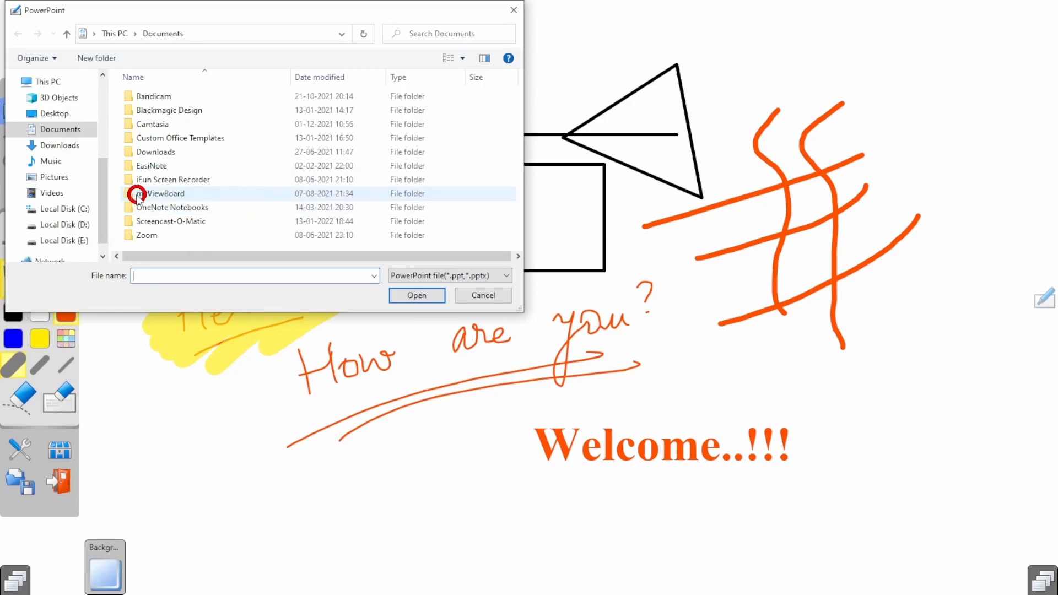
{"action": "scroll", "coordinate": [69, 148], "scroll_direction": "up", "scroll_amount": 2}
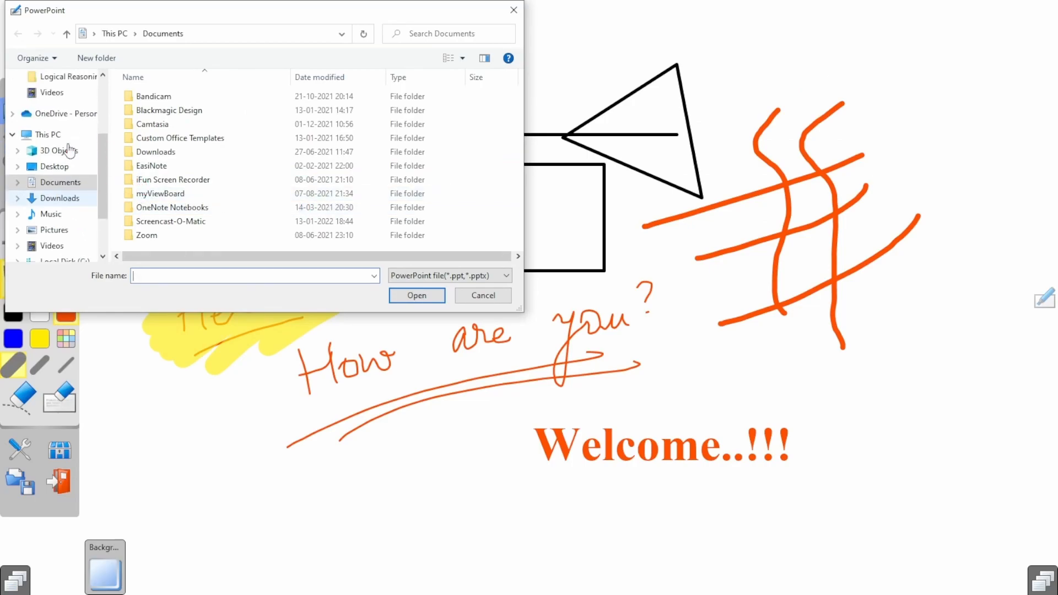
{"action": "left_click", "coordinate": [55, 124]}
{"action": "double_click", "coordinate": [188, 110]}
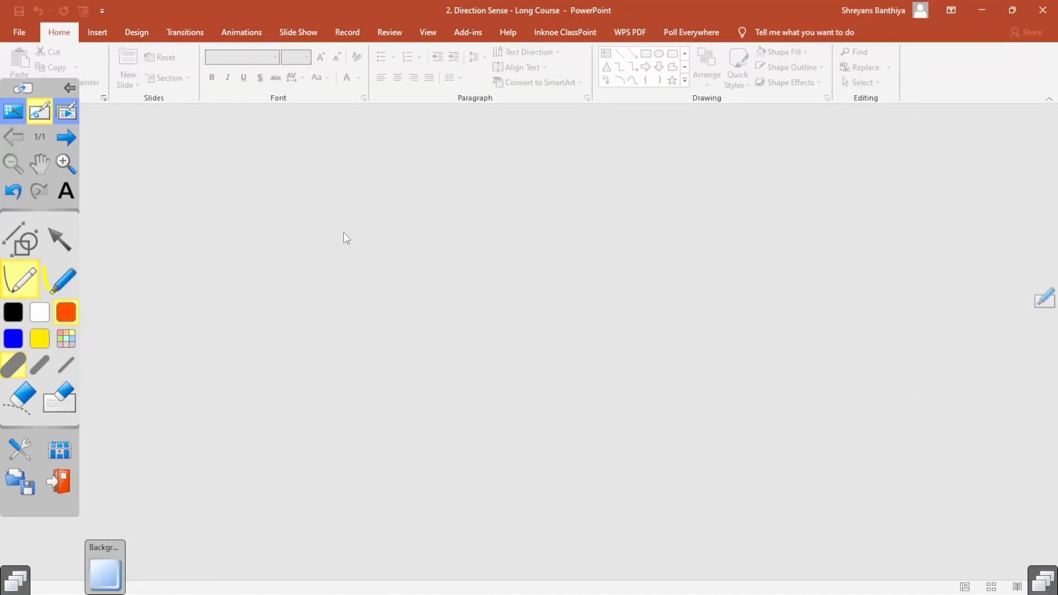
{"action": "key", "text": "F5"}
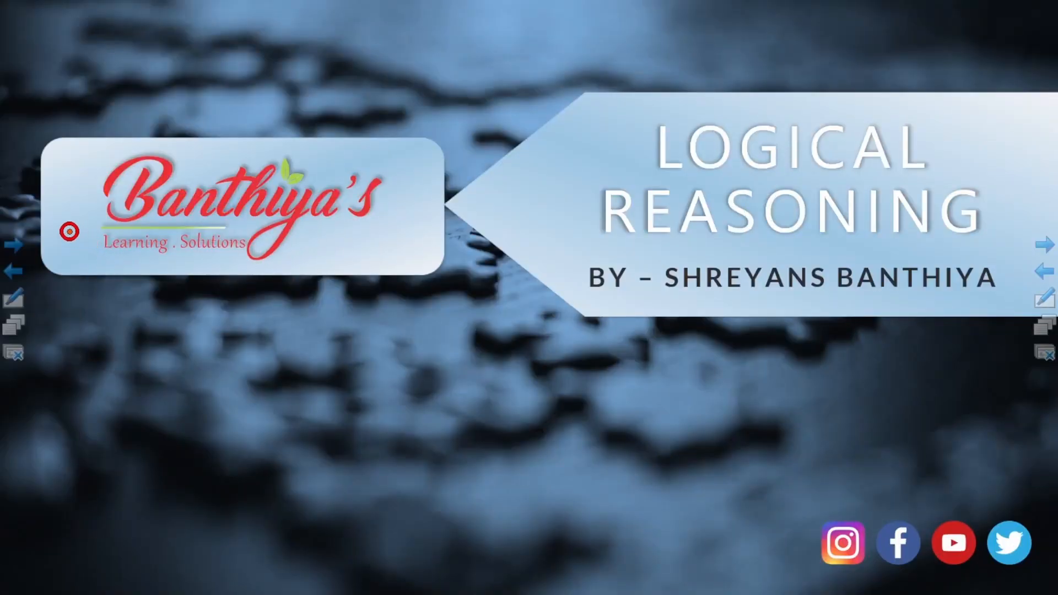
- Advance the linked slide show to the third slide with the compass, and briefly show and hide the tool menu there
{"action": "left_click", "coordinate": [20, 241]}
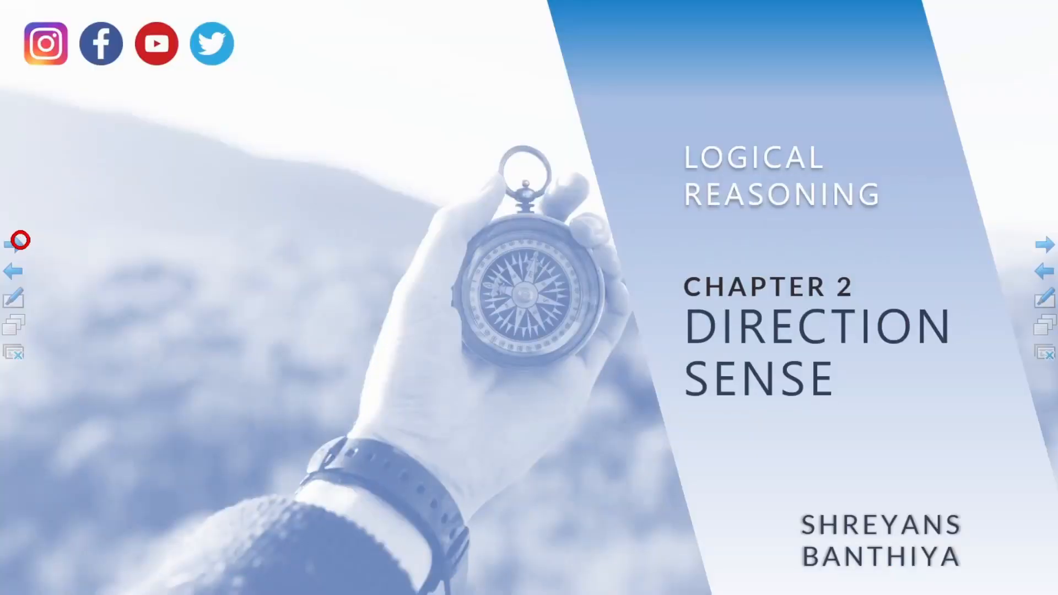
{"action": "left_click", "coordinate": [20, 240]}
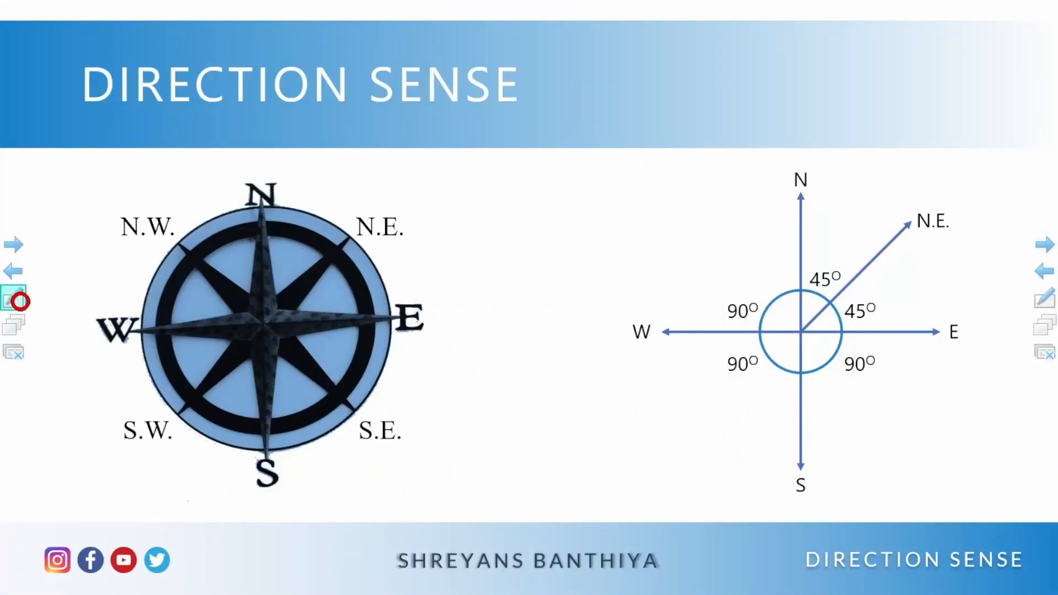
{"action": "left_click", "coordinate": [20, 301]}
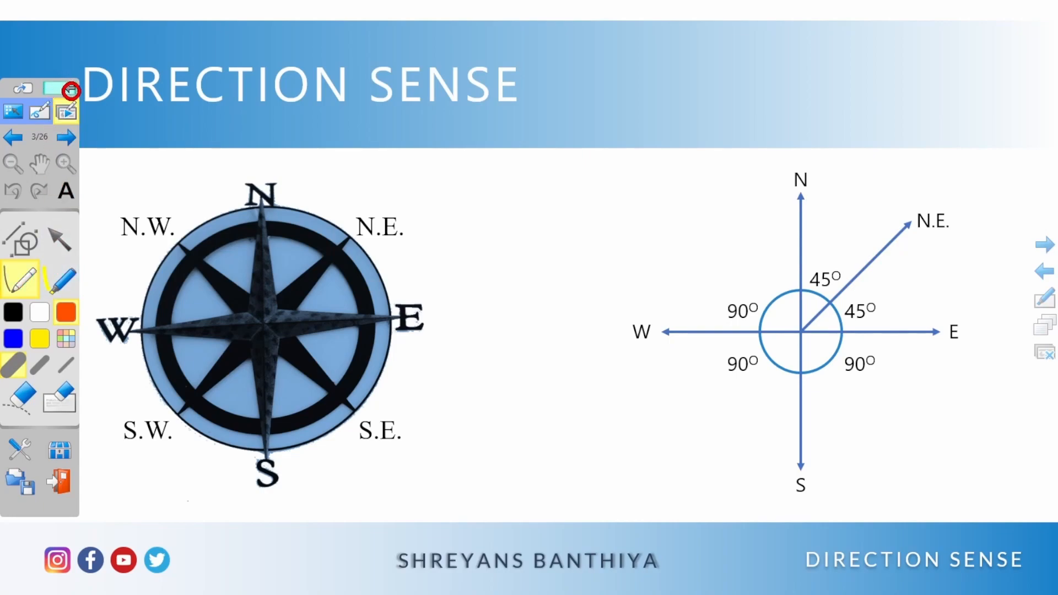
{"action": "left_click", "coordinate": [70, 90]}
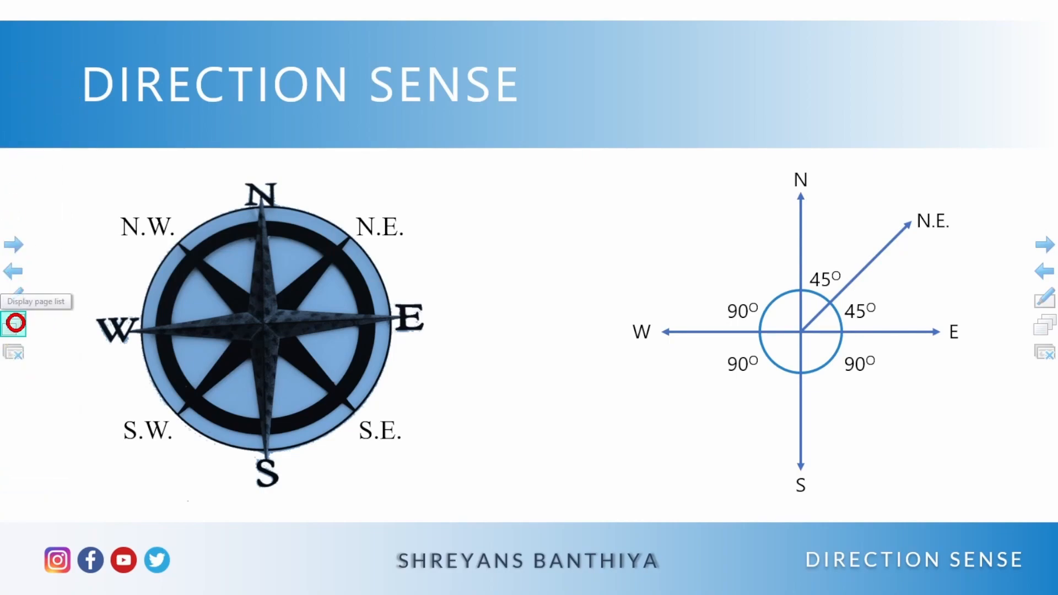
- Display the slide show's page list, browse its further thumbnails and close the list
{"action": "left_click", "coordinate": [13, 324]}
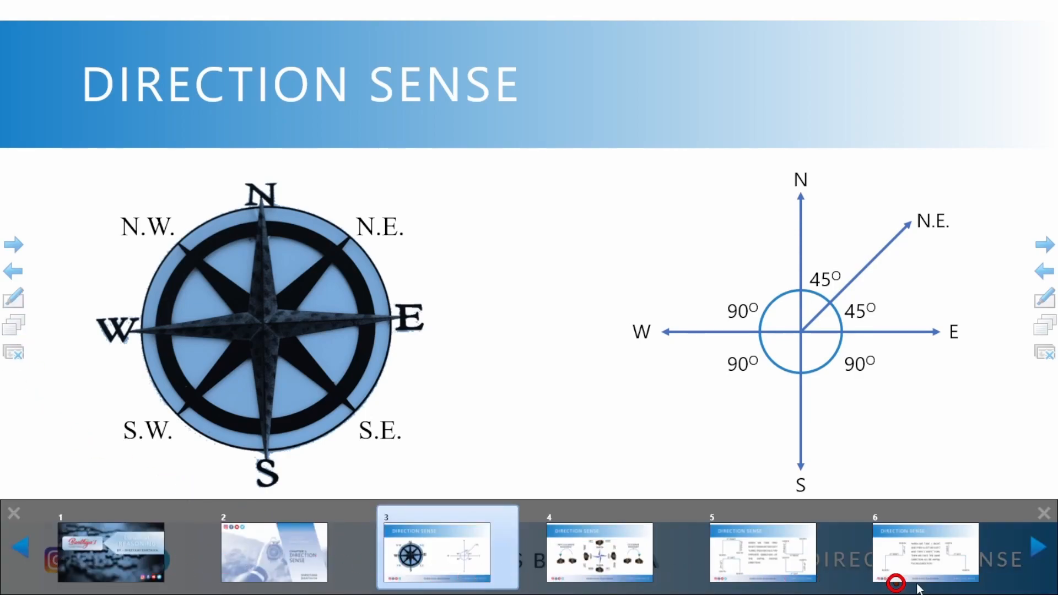
{"action": "left_click", "coordinate": [1040, 547]}
{"action": "left_click", "coordinate": [1040, 548]}
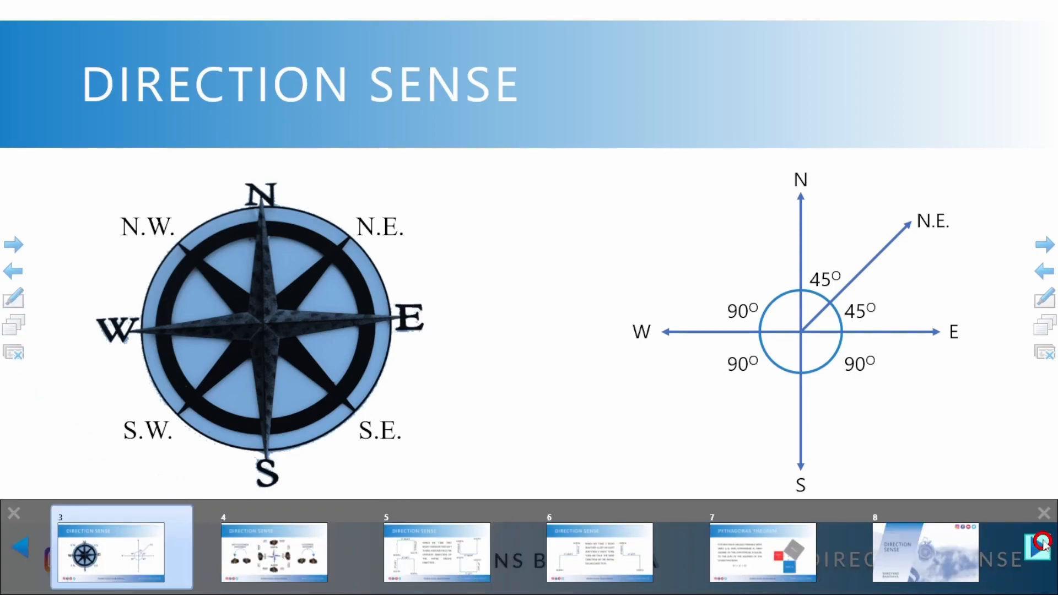
{"action": "left_click", "coordinate": [1044, 514]}
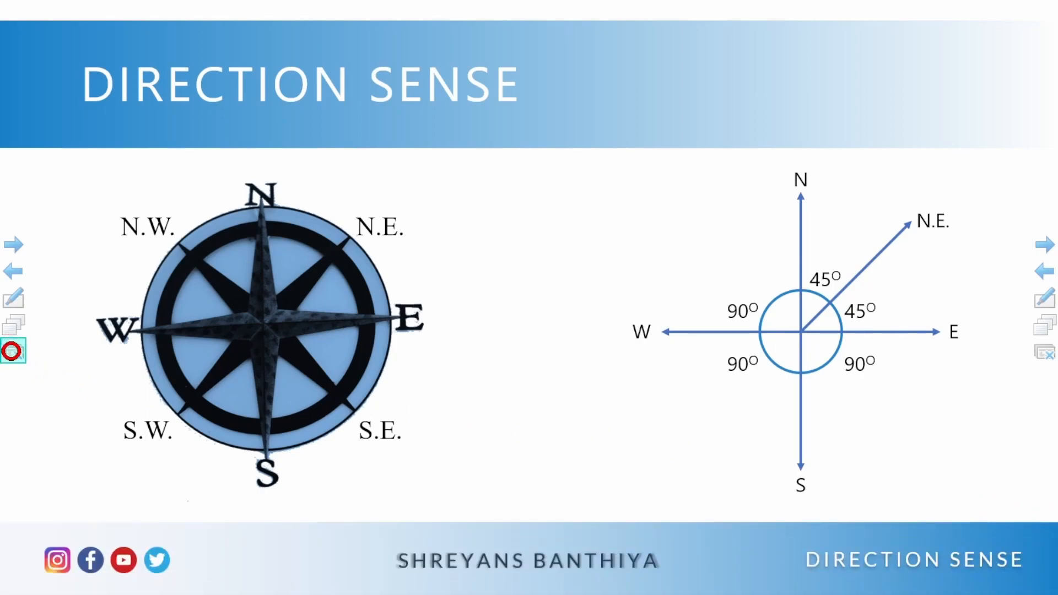
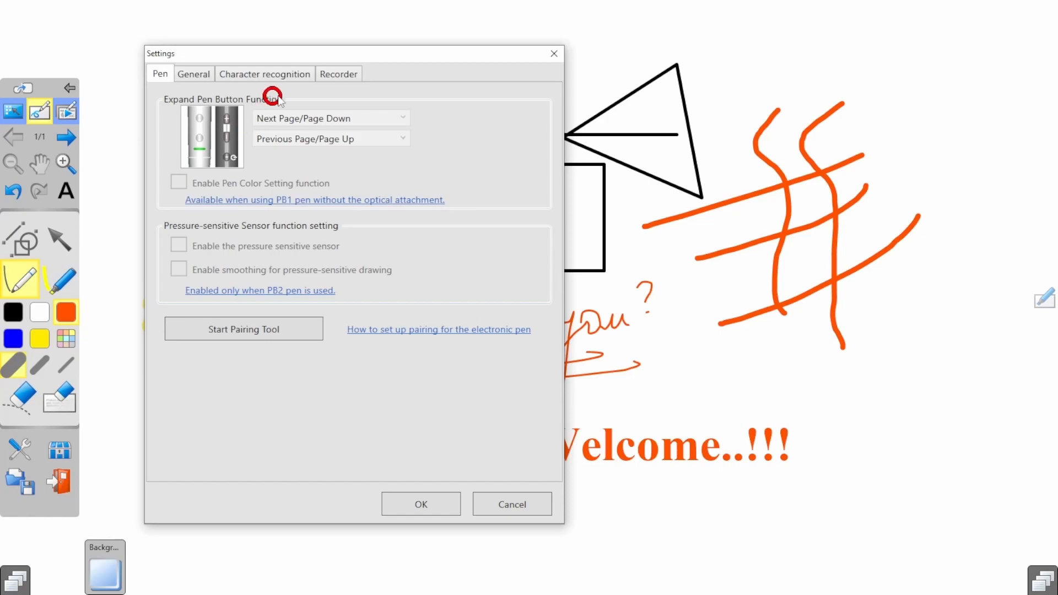
- Review the General, Character recognition and Recorder settings and leave the dialog without saving changes
{"action": "left_click", "coordinate": [194, 81]}
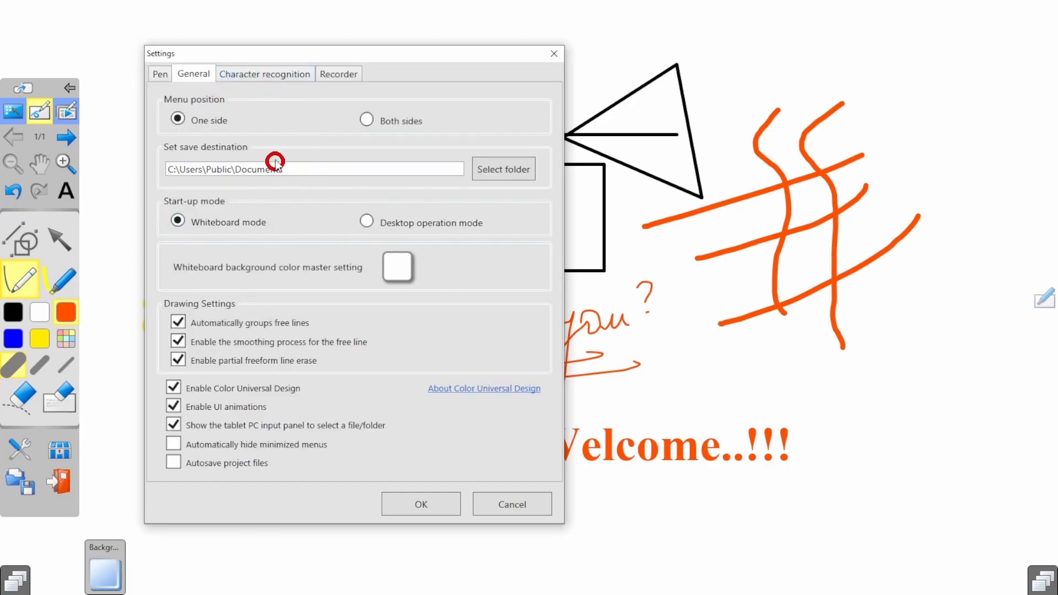
{"action": "left_click", "coordinate": [256, 75]}
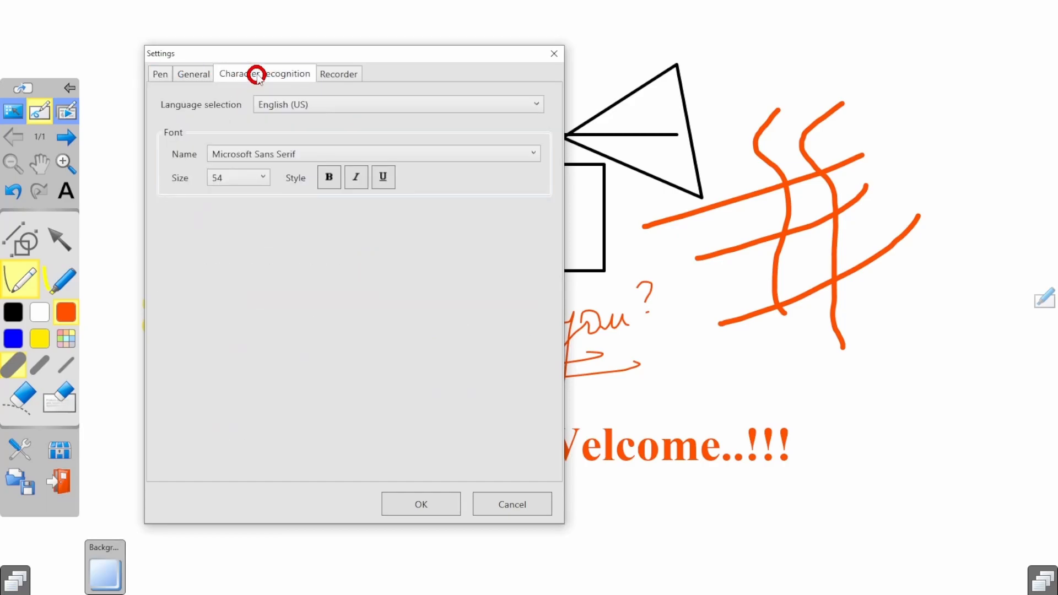
{"action": "left_click", "coordinate": [338, 75]}
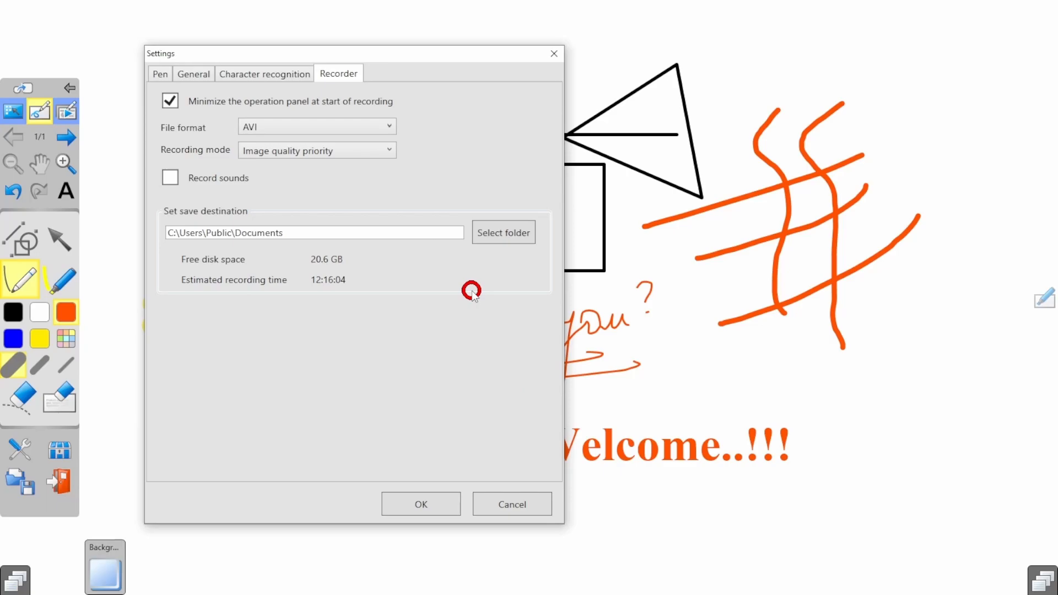
{"action": "left_click", "coordinate": [533, 507]}
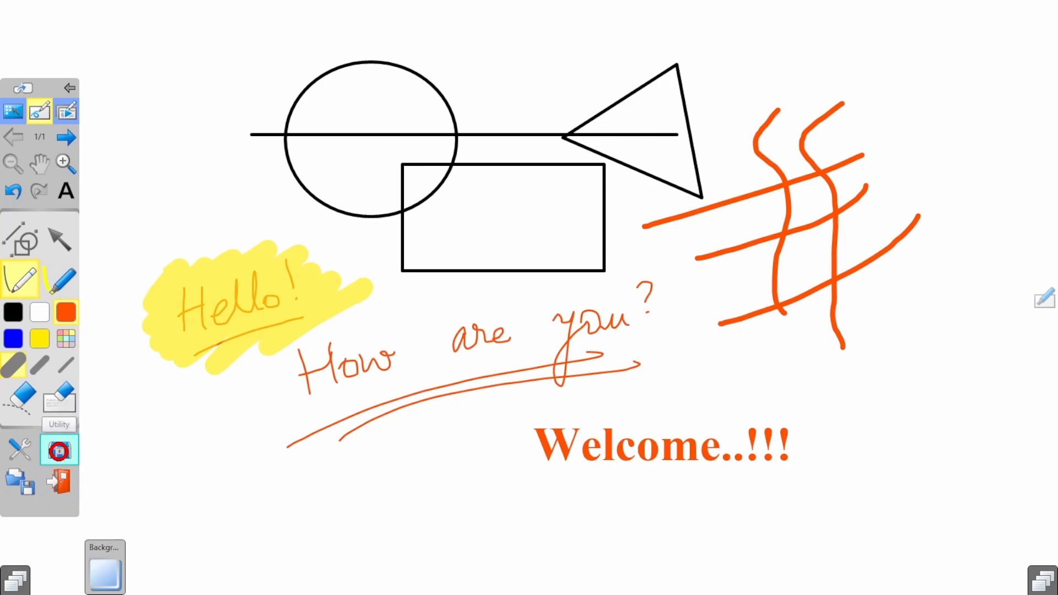
- Open the Presentation Tool from the utilities, move it to the lower-left corner of the board and hide the tool menu
{"action": "left_click", "coordinate": [59, 451]}
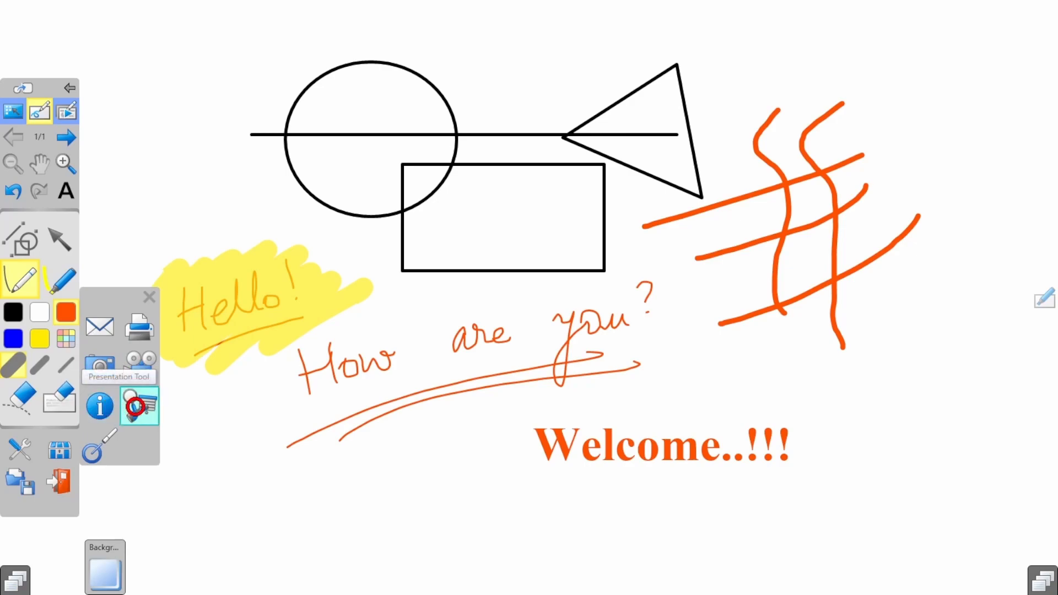
{"action": "left_click", "coordinate": [135, 406]}
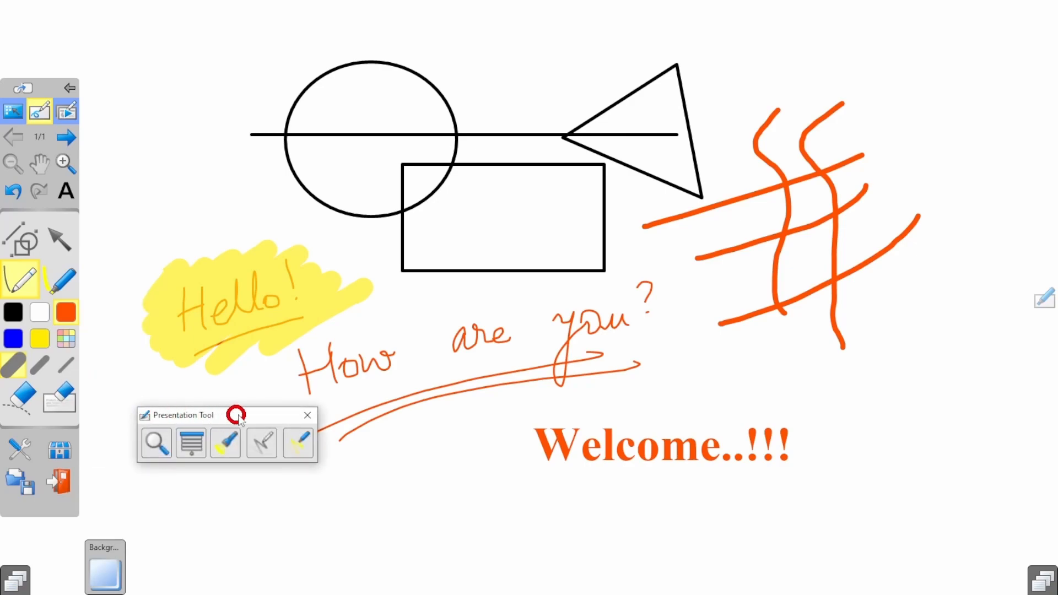
{"action": "mouse_move", "coordinate": [237, 416]}
{"action": "left_mouse_down"}
{"action": "mouse_move", "coordinate": [180, 65]}
{"action": "mouse_move", "coordinate": [210, 19]}
{"action": "mouse_move", "coordinate": [229, 18]}
{"action": "mouse_move", "coordinate": [190, 16]}
{"action": "mouse_move", "coordinate": [91, 156]}
{"action": "mouse_move", "coordinate": [99, 473]}
{"action": "mouse_move", "coordinate": [87, 500]}
{"action": "left_mouse_up"}
{"action": "left_click", "coordinate": [73, 87]}
- Spotlight the handwriting and the Welcome text with a wide oval, and close the spotlight
{"action": "left_click", "coordinate": [98, 530]}
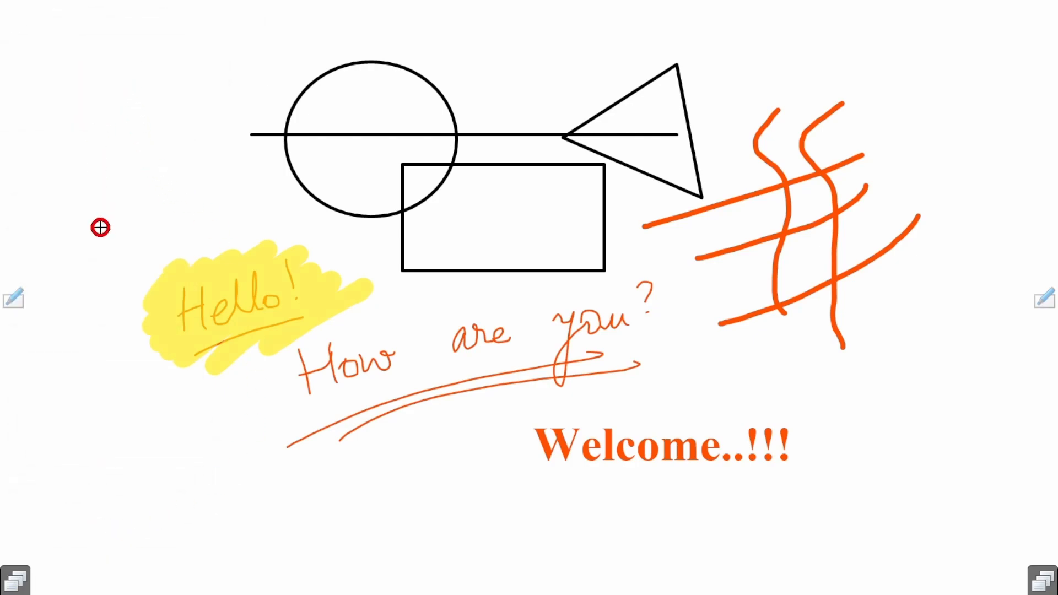
{"action": "left_click_drag", "start_coordinate": [109, 210], "coordinate": [918, 532]}
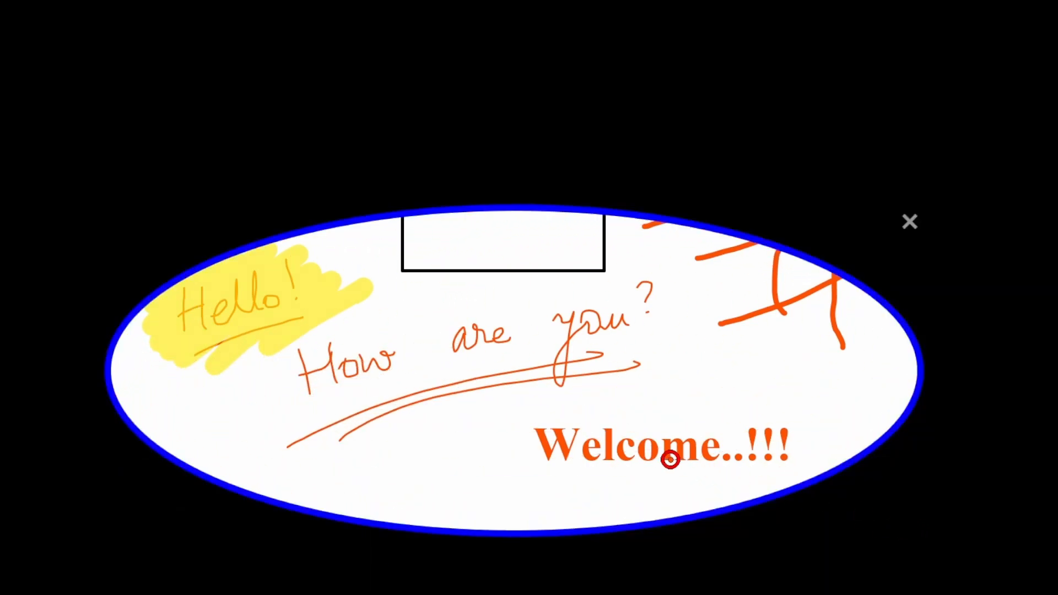
{"action": "left_click", "coordinate": [911, 225]}
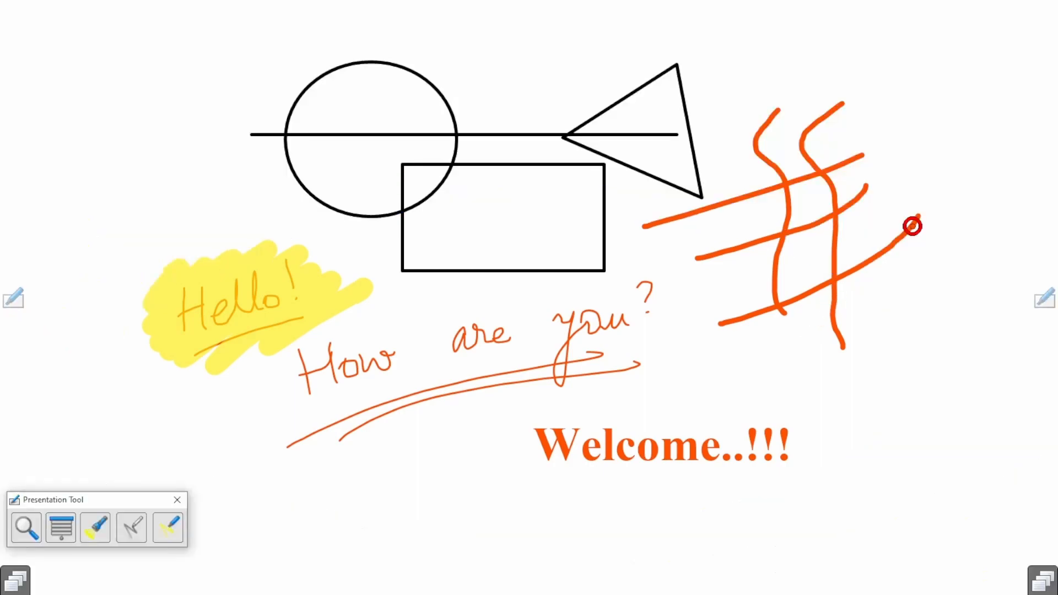
- Draw a yellow zigzag with the presentation highlighter above Hello! and a red zigzag with the presentation pen beside the circle
{"action": "left_click", "coordinate": [162, 531]}
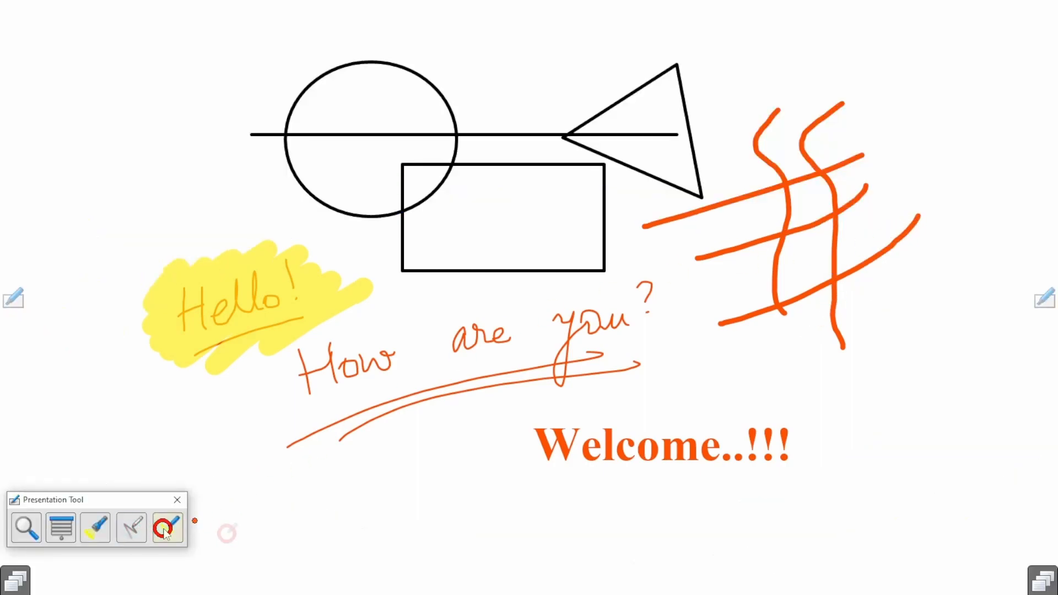
{"action": "mouse_move", "coordinate": [147, 107]}
{"action": "left_mouse_down"}
{"action": "mouse_move", "coordinate": [102, 182]}
{"action": "mouse_move", "coordinate": [144, 162]}
{"action": "mouse_move", "coordinate": [171, 194]}
{"action": "left_mouse_up"}
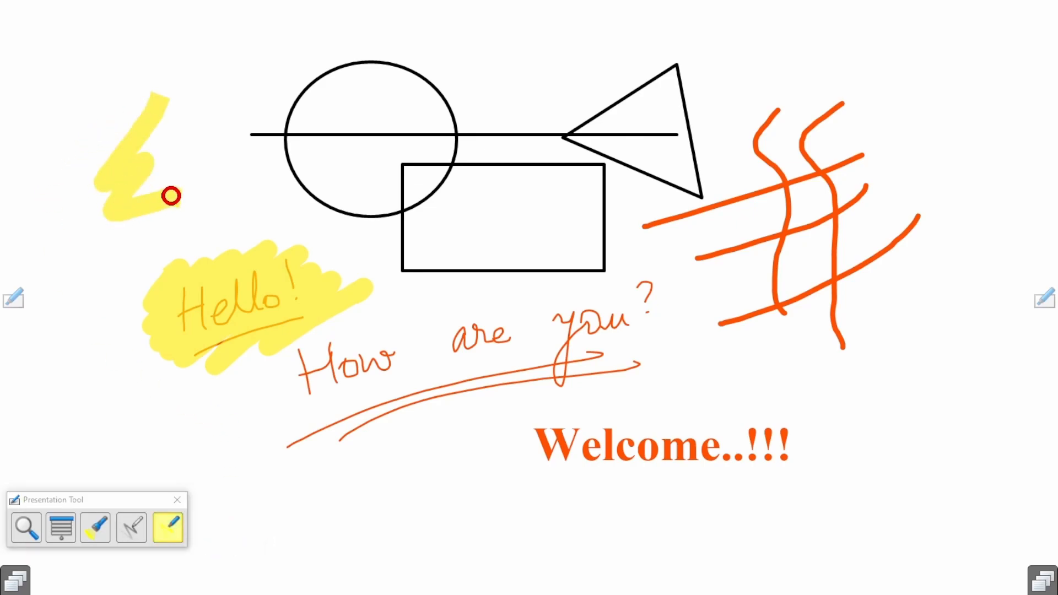
{"action": "left_click", "coordinate": [130, 530]}
{"action": "left_click_drag", "start_coordinate": [262, 148], "coordinate": [312, 221]}
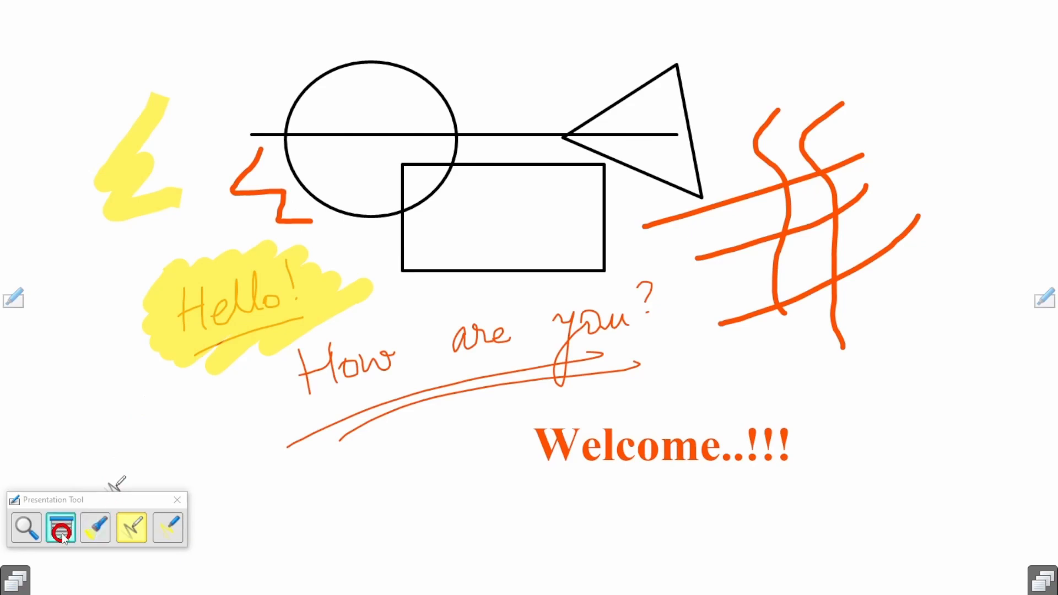
- Move the Presentation Tool window slightly down and to the right, and close it
{"action": "left_click", "coordinate": [27, 530]}
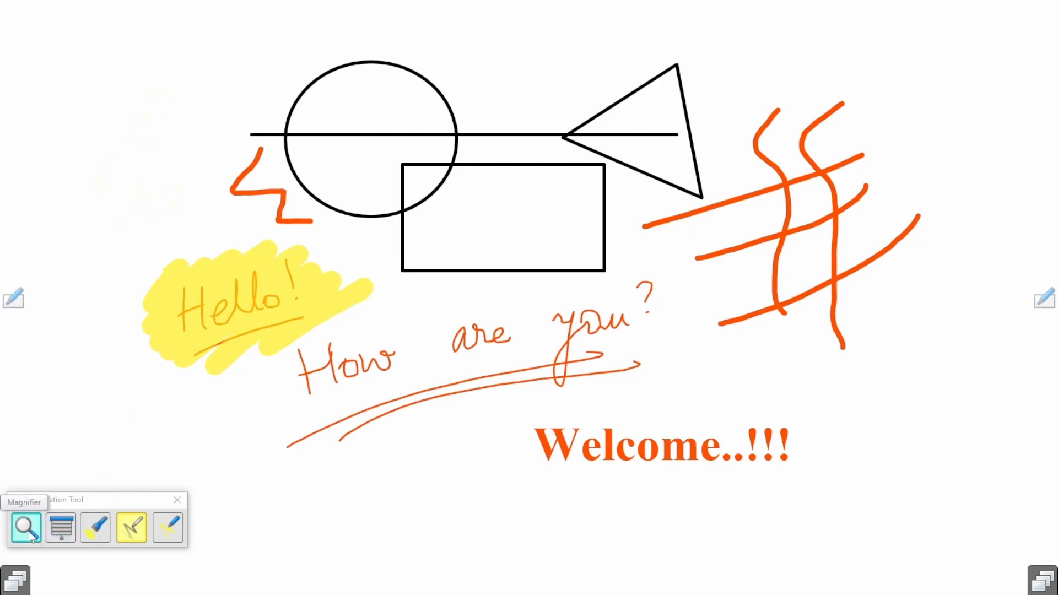
{"action": "left_click", "coordinate": [170, 518]}
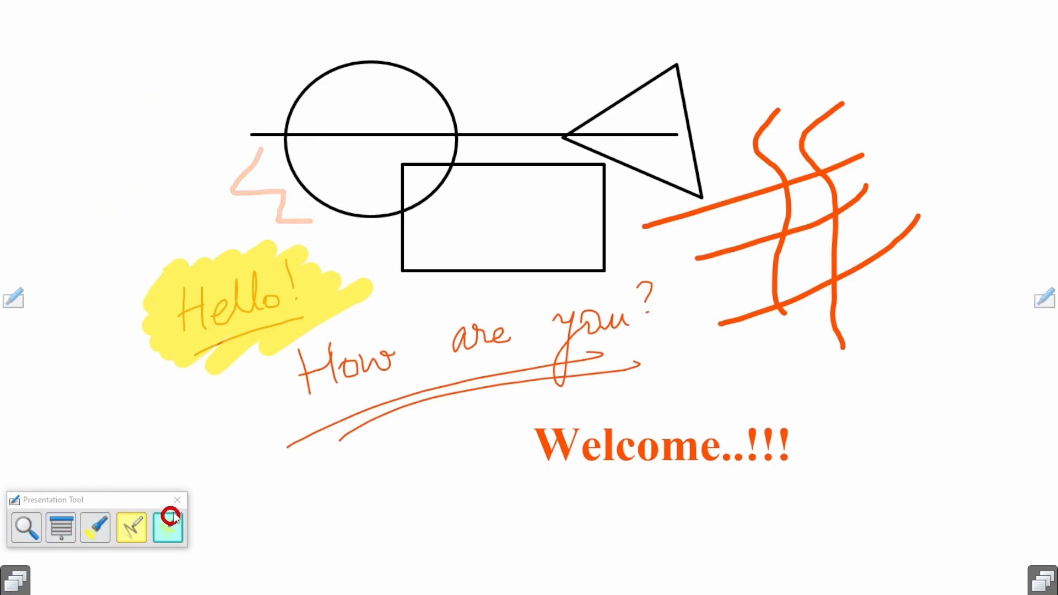
{"action": "left_click", "coordinate": [119, 501]}
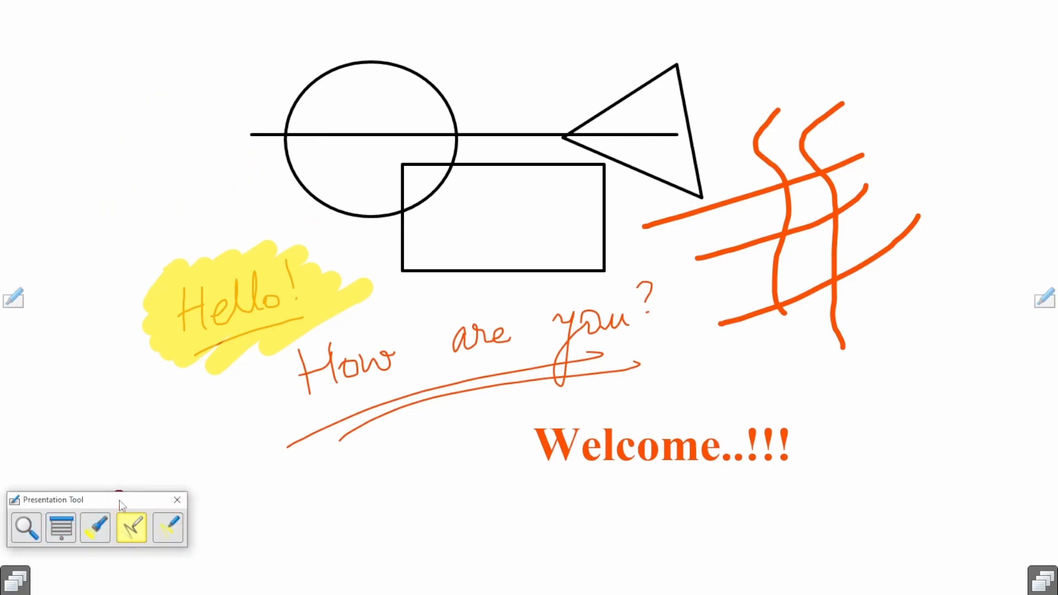
{"action": "left_click_drag", "start_coordinate": [120, 501], "coordinate": [161, 542]}
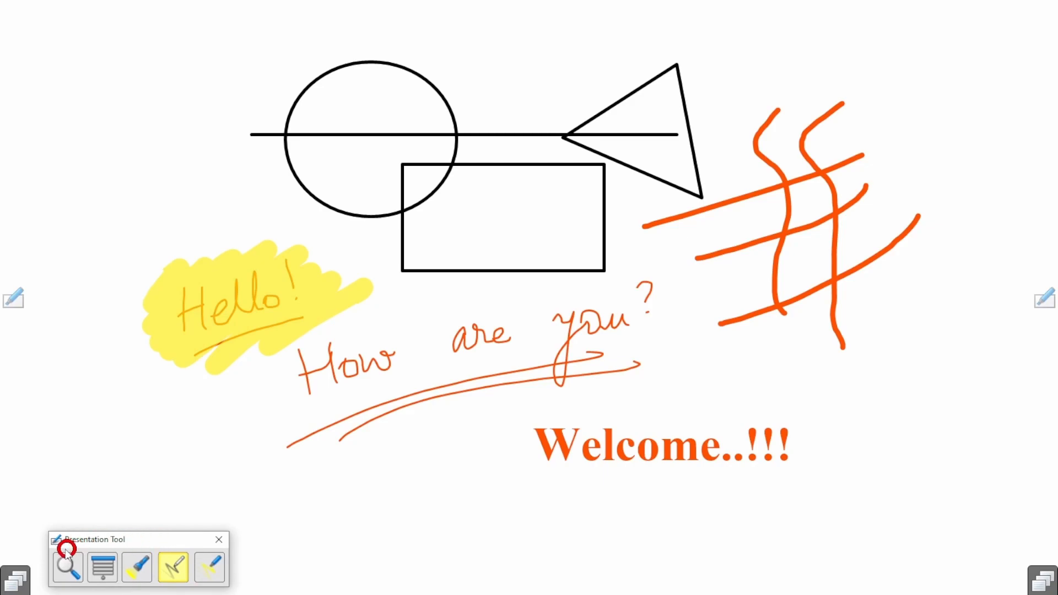
{"action": "left_click", "coordinate": [218, 540]}
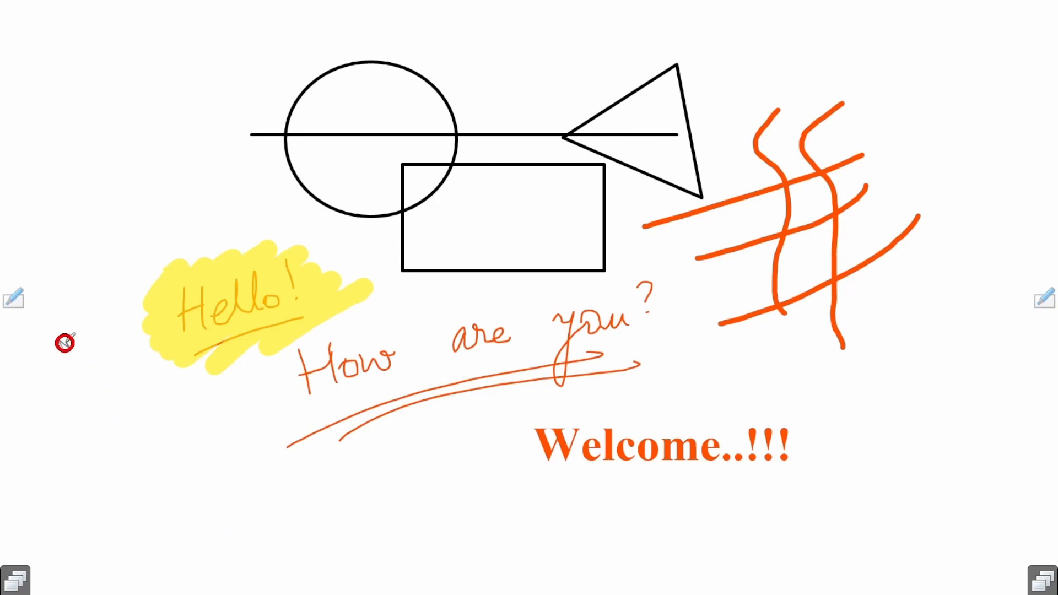
- Show the tool menu again, review the import, project, PDF and image options for file operations and close the submenu
{"action": "left_click", "coordinate": [14, 298]}
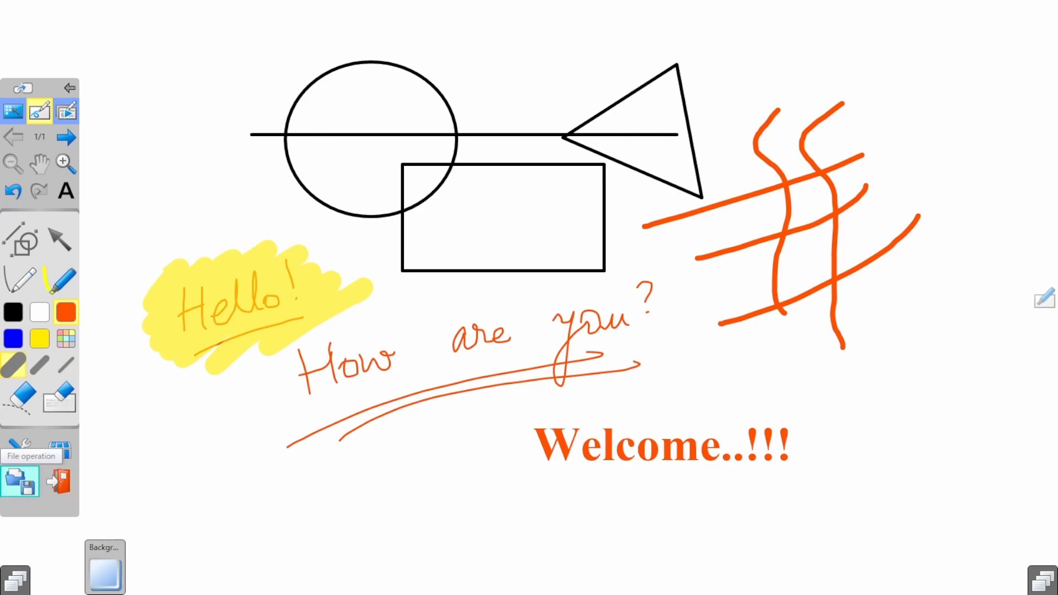
{"action": "left_click", "coordinate": [16, 489]}
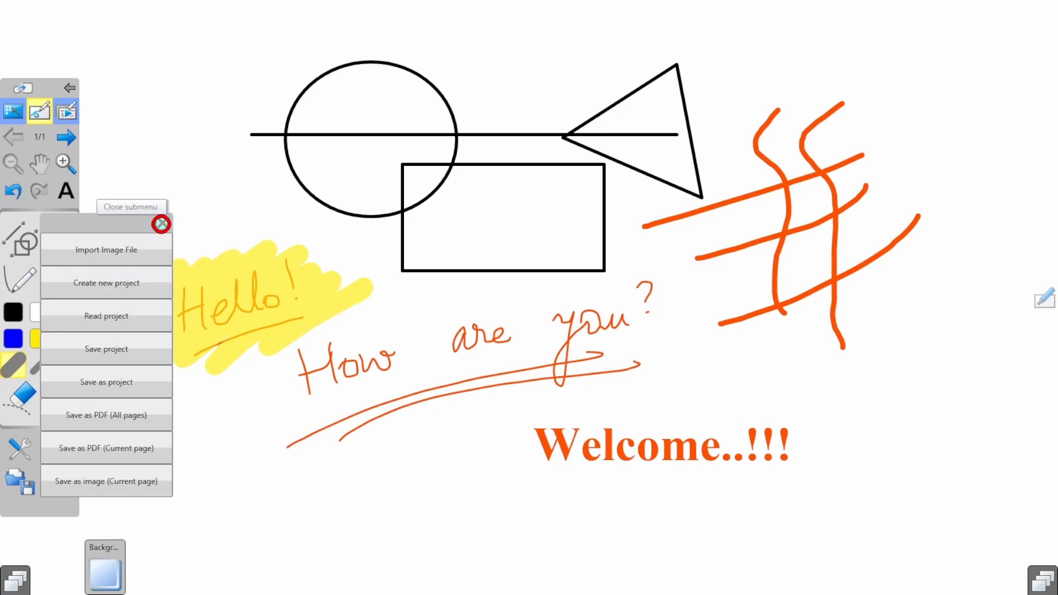
{"action": "left_click", "coordinate": [161, 224]}
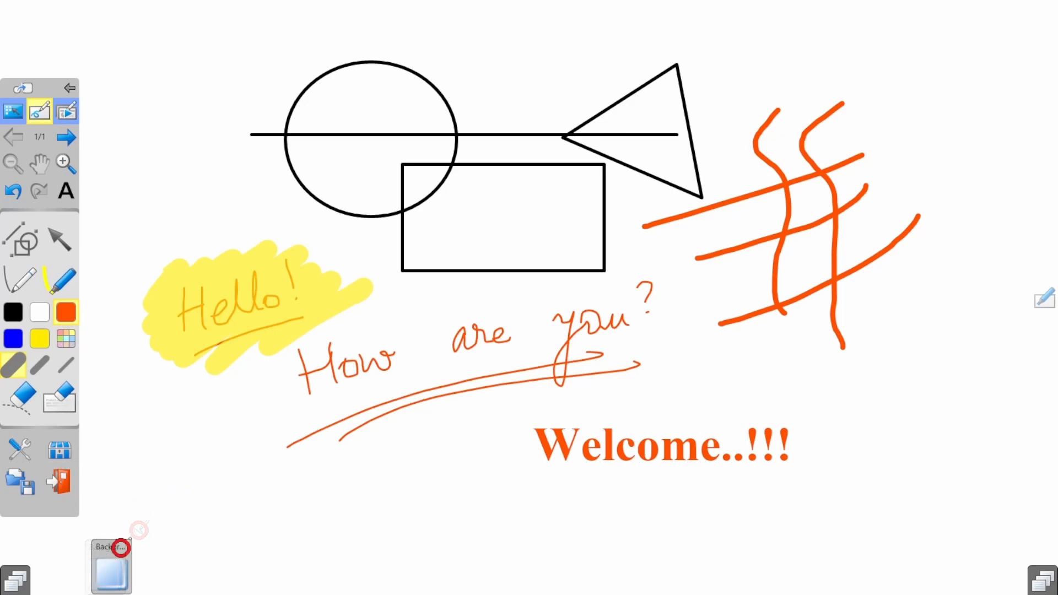
- Shift the background thumbnail window slightly, and switch the tool menu to its simple version and back to the detailed one
{"action": "left_click_drag", "start_coordinate": [123, 535], "coordinate": [121, 548]}
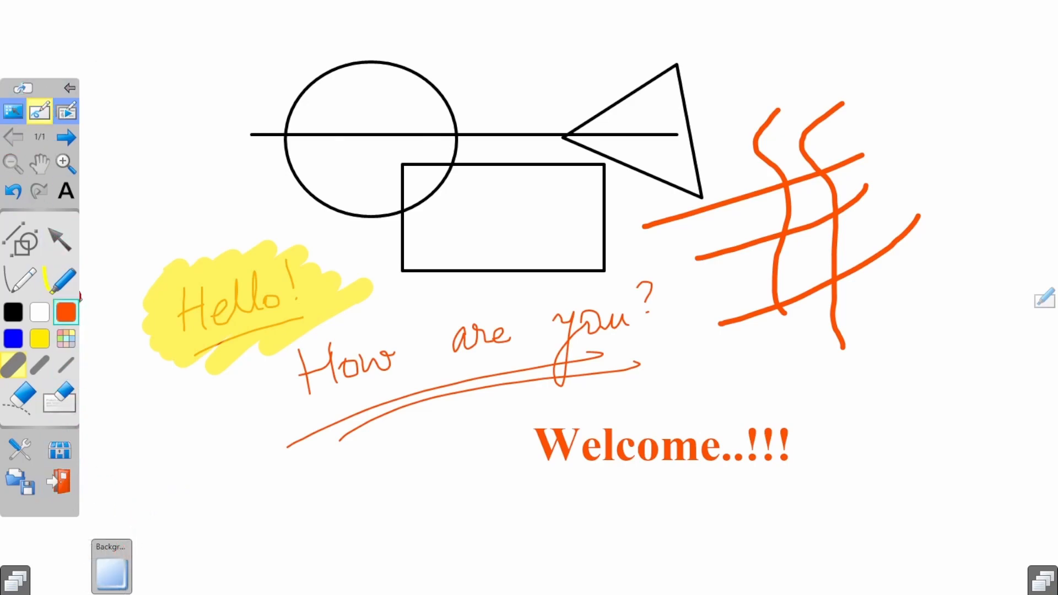
{"action": "left_click", "coordinate": [22, 86]}
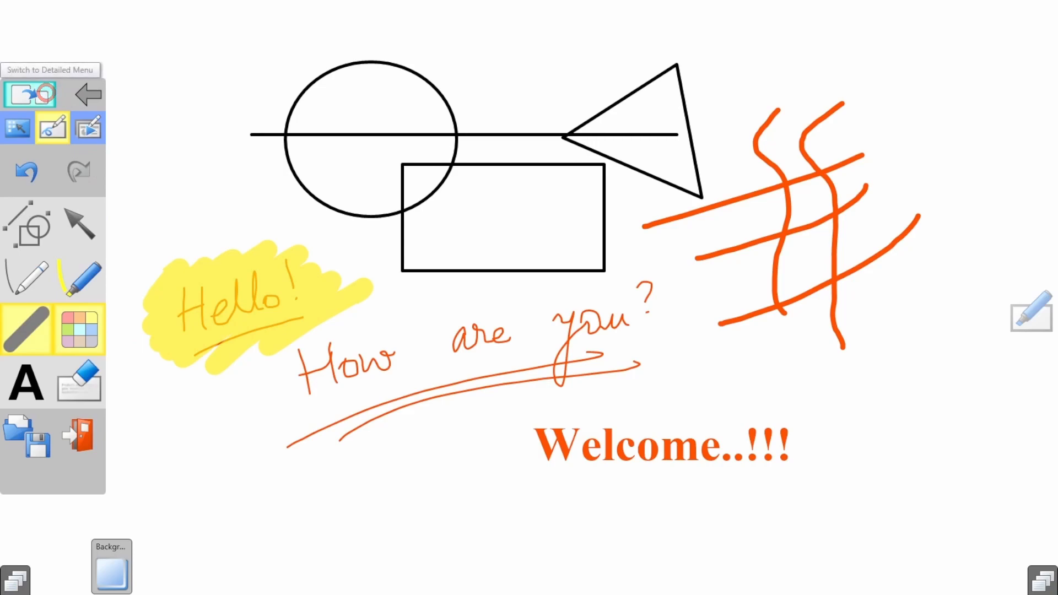
{"action": "left_click", "coordinate": [31, 94]}
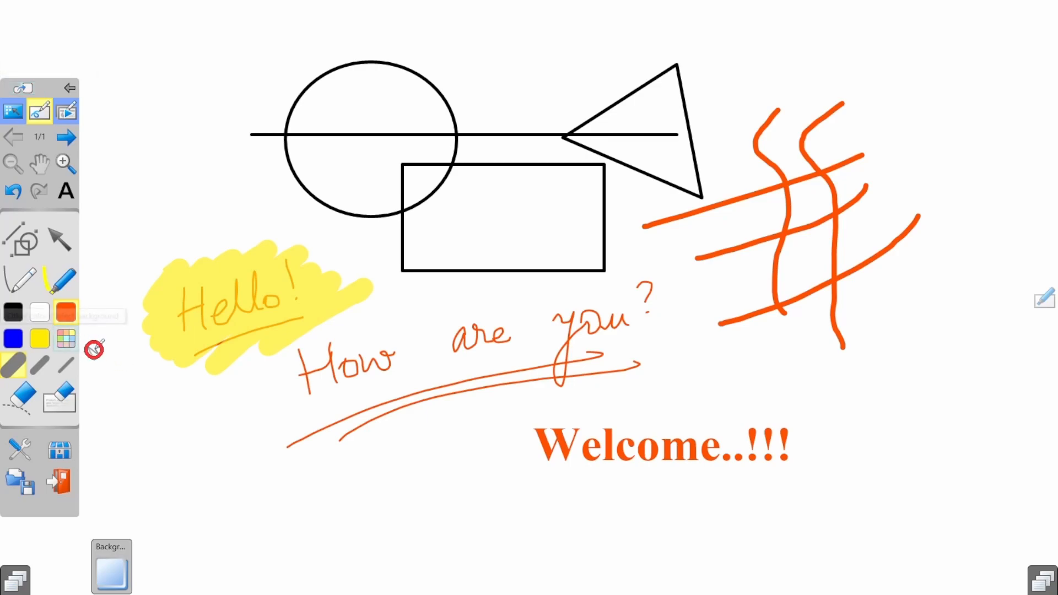
- Open the color palette and display its background choices
{"action": "left_click", "coordinate": [66, 338]}
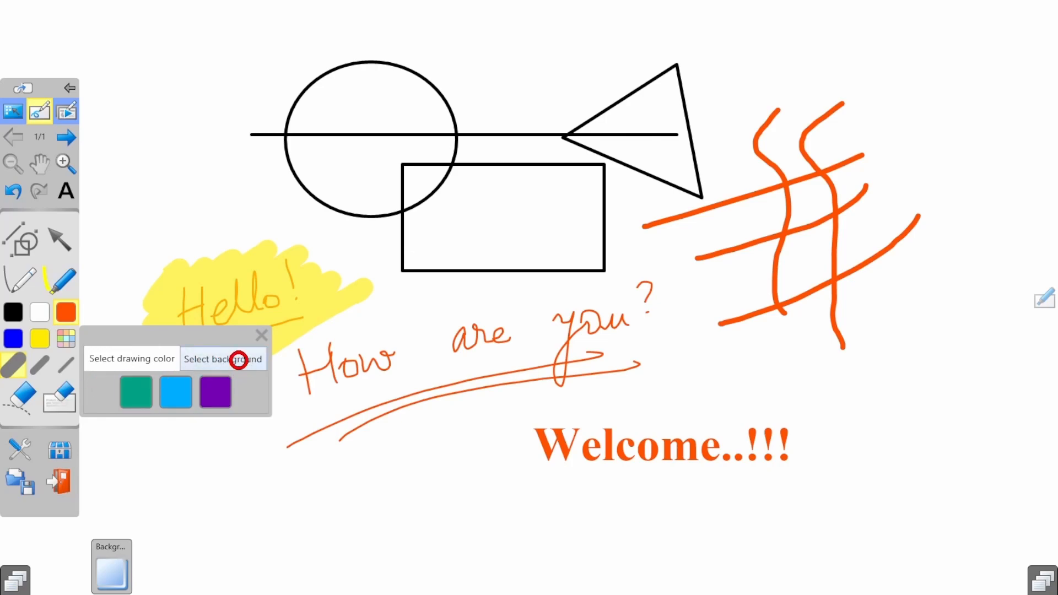
{"action": "left_click", "coordinate": [238, 360]}
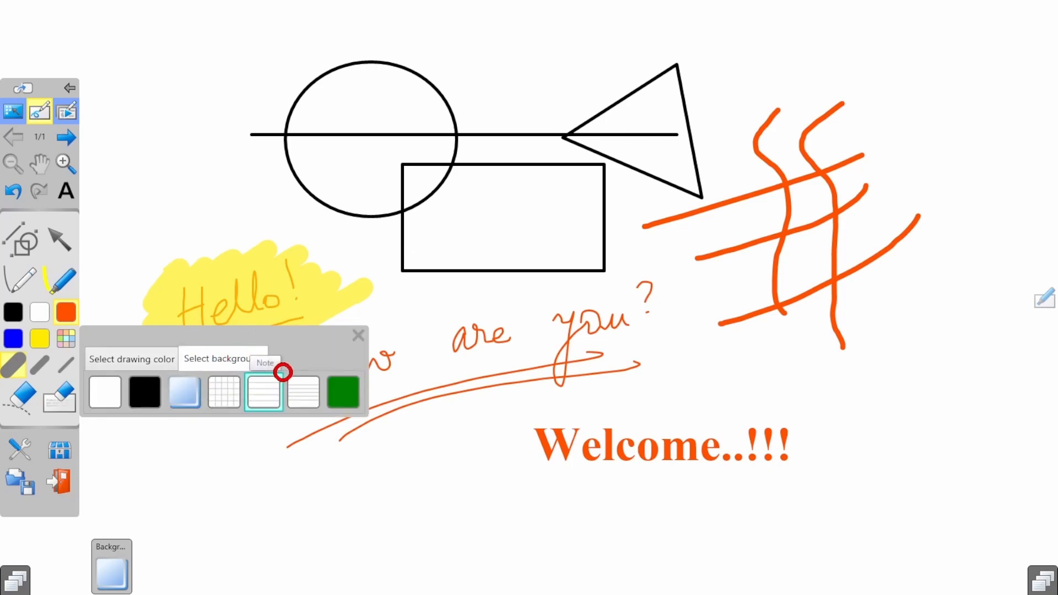